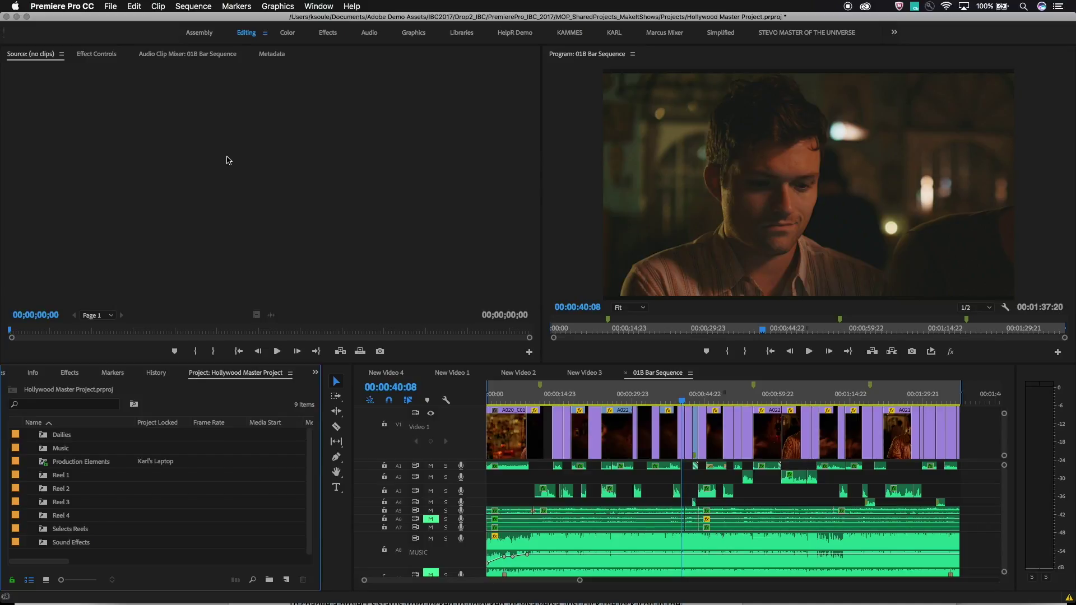
# Open the Collaboration preferences and toggle project locking off and back on, leaving it enabled
pyautogui.click(67, 6)
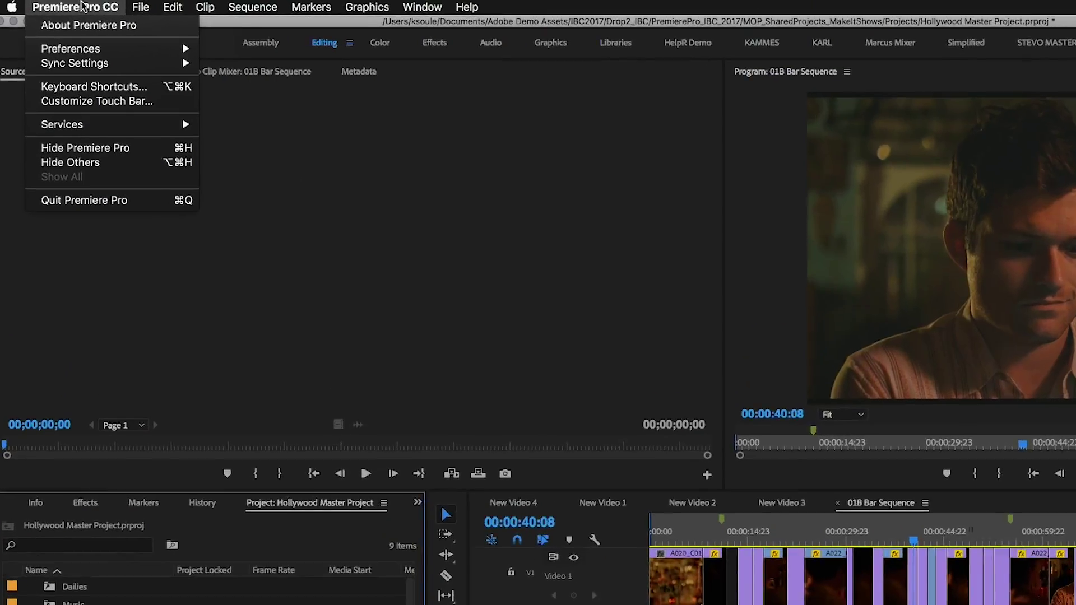
pyautogui.moveTo(174, 49)
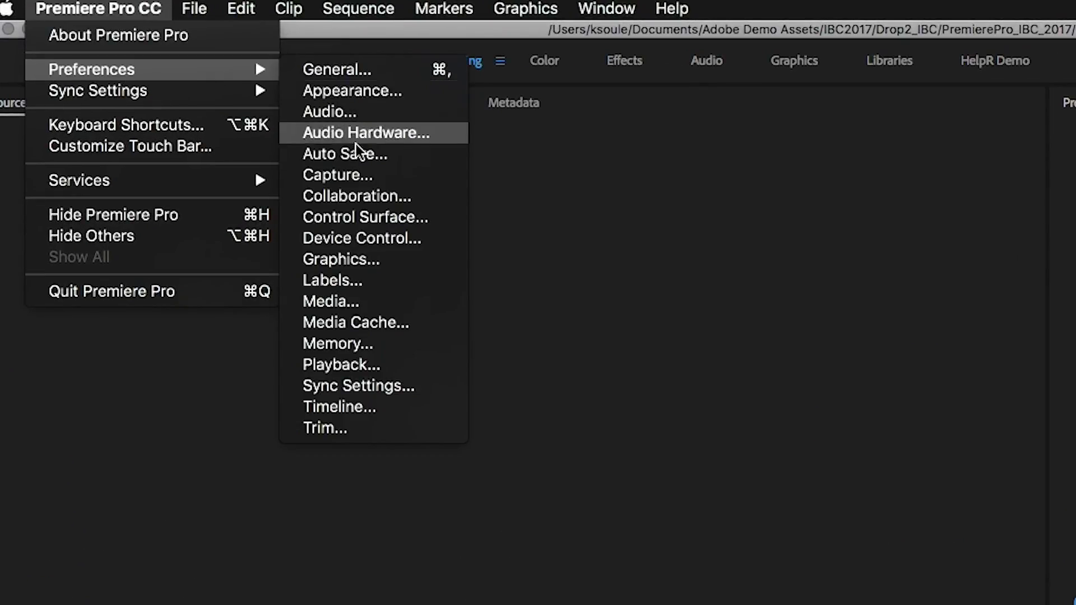
pyautogui.click(360, 197)
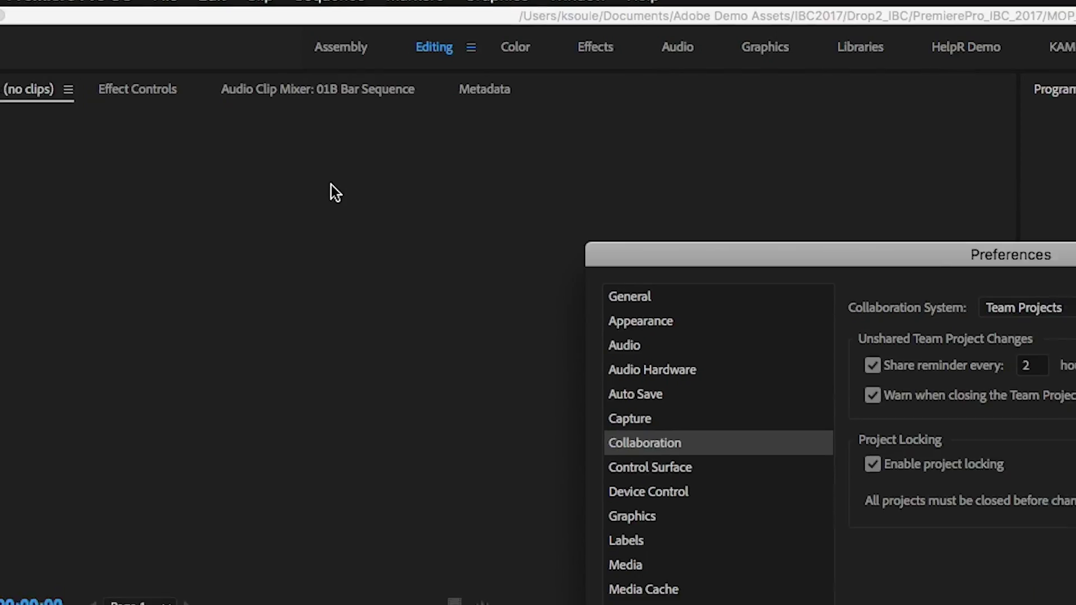
pyautogui.click(435, 265)
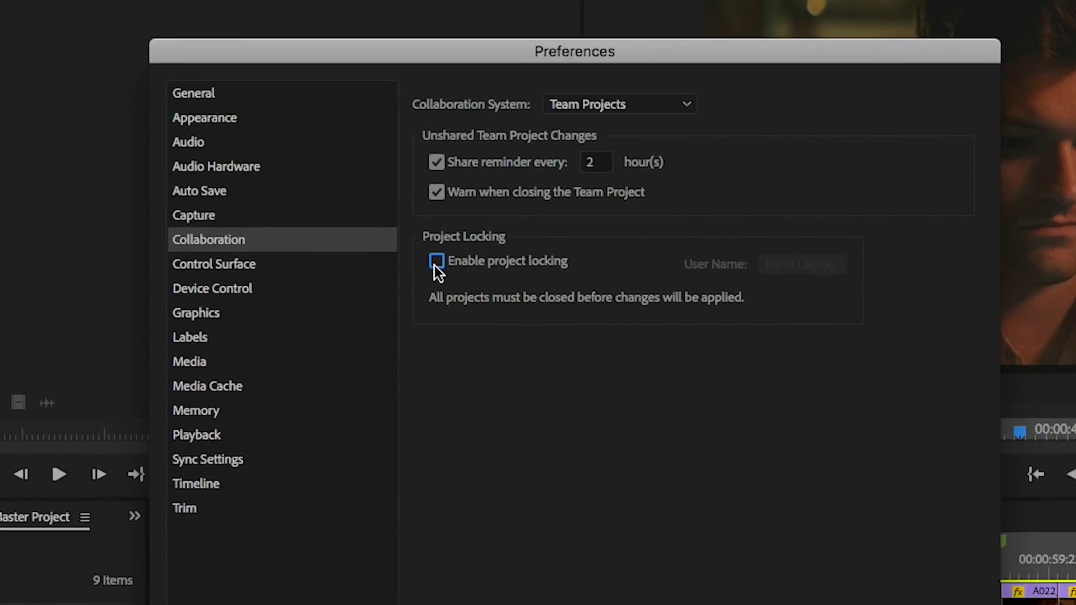
pyautogui.click(435, 266)
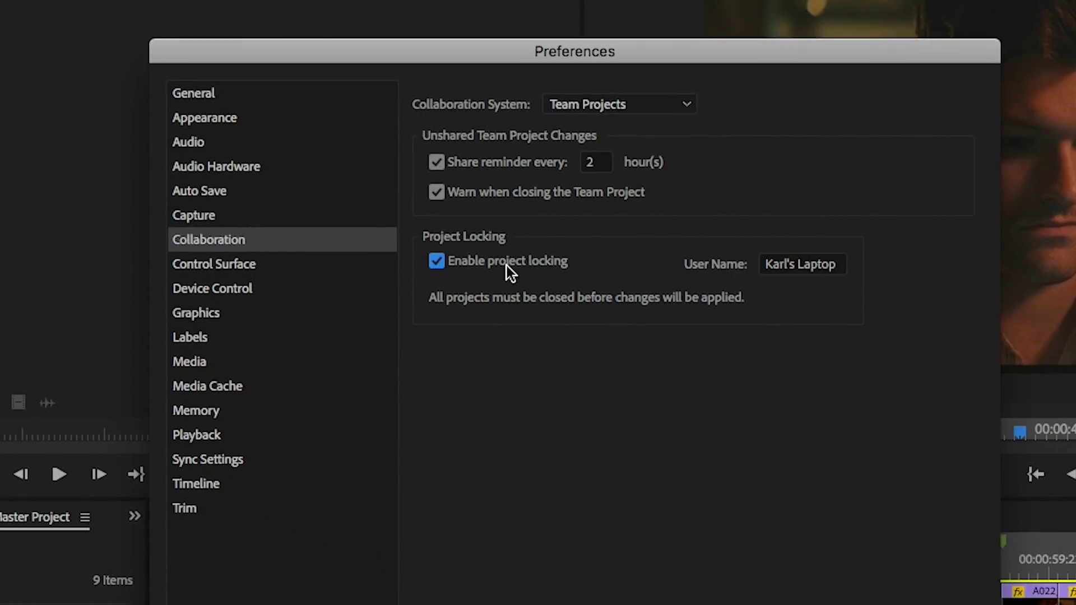
# Try user names Edit Bay 1 and Edit Bay 2, restore the original user name, then show Media preferences
pyautogui.press('Tab')
pyautogui.press('BackSpace')
pyautogui.press('BackSpace')
pyautogui.press('BackSpace')
pyautogui.press('BackSpace')
pyautogui.press('BackSpace')
pyautogui.press('BackSpace')
pyautogui.press('BackSpace')
pyautogui.press('BackSpace')
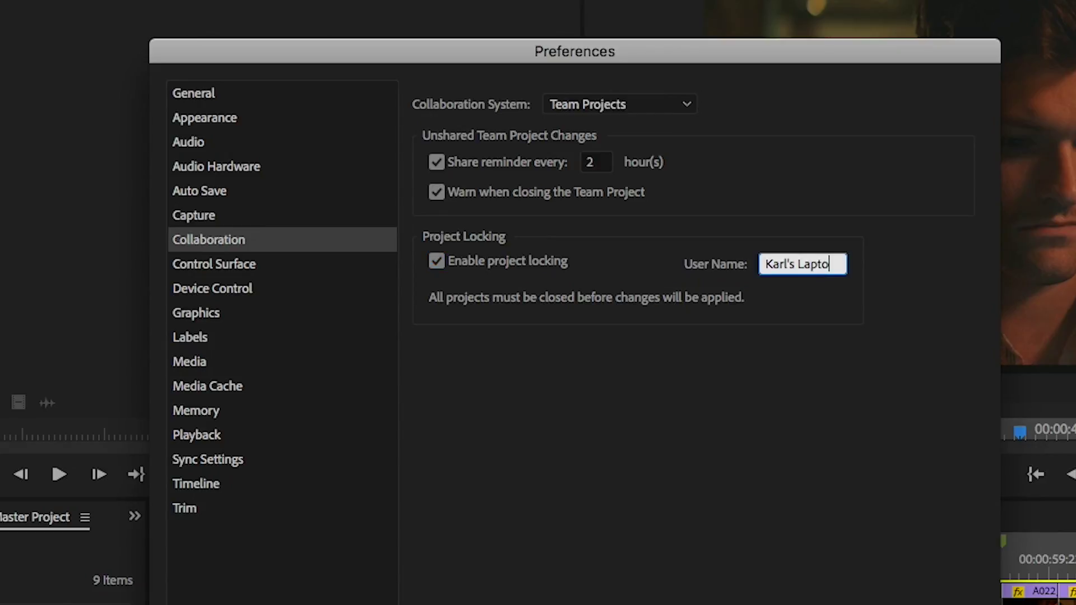
pyautogui.press('BackSpace')
pyautogui.press('BackSpace')
pyautogui.press('BackSpace')
pyautogui.press('BackSpace')
pyautogui.press('BackSpace')
pyautogui.write('Edit Bay 1')
pyautogui.press('BackSpace')
pyautogui.press('BackSpace')
pyautogui.press('BackSpace')
pyautogui.press('BackSpace')
pyautogui.press('BackSpace')
pyautogui.press('BackSpace')
pyautogui.press('BackSpace')
pyautogui.press('BackSpace')
pyautogui.press('BackSpace')
pyautogui.press('BackSpace')
pyautogui.write('Edit Bay 2')
pyautogui.press('BackSpace')
pyautogui.press('BackSpace')
pyautogui.press('BackSpace')
pyautogui.press('BackSpace')
pyautogui.press('BackSpace')
pyautogui.press('BackSpace')
pyautogui.press('BackSpace')
pyautogui.press('BackSpace')
pyautogui.press('BackSpace')
pyautogui.press('BackSpace')
pyautogui.write("Karl's Laptop")
pyautogui.click(208, 366)
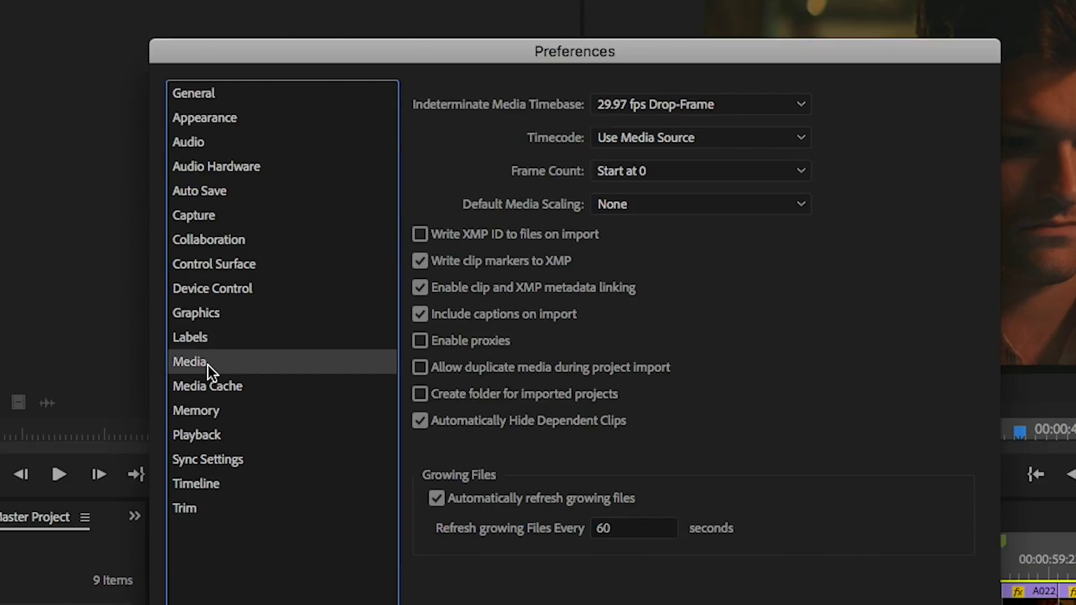
# Enable Automatically Hide Dependent Clips, close Preferences with OK, and open the Reel 1 shared project
pyautogui.click(419, 421)
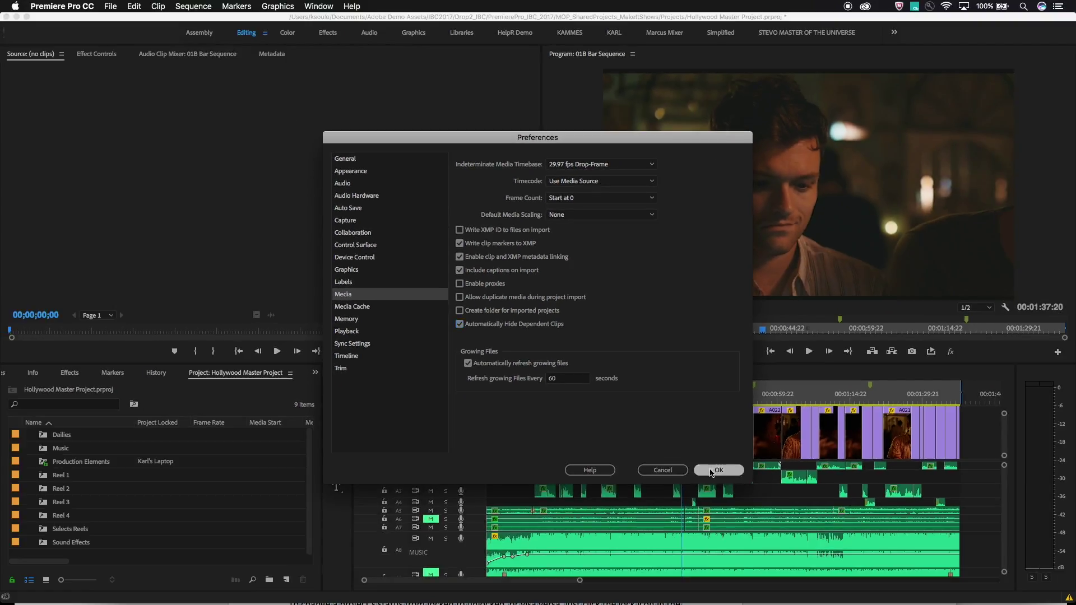
pyautogui.click(711, 471)
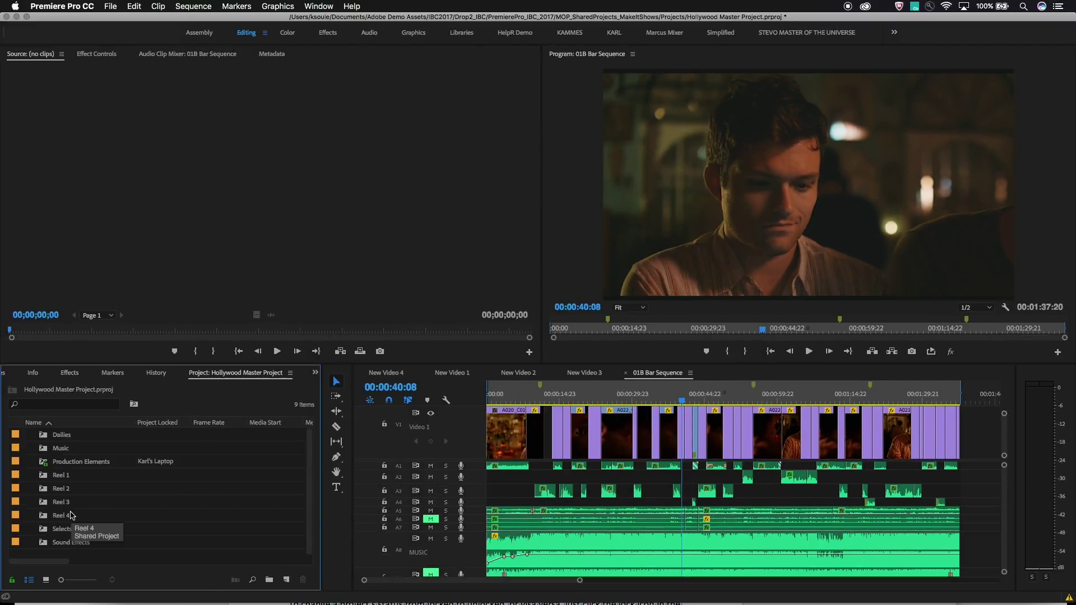
pyautogui.doubleClick(45, 477)
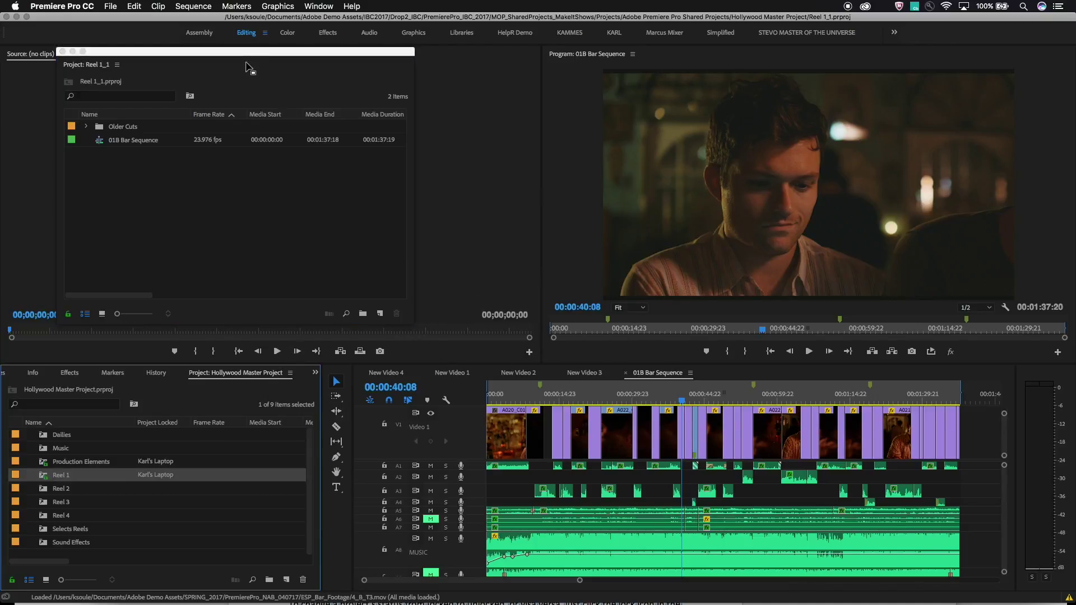
# Move the floating Reel 1 project panel to the centre and show its hidden items
pyautogui.moveTo(246, 52); pyautogui.dragTo(449, 100)
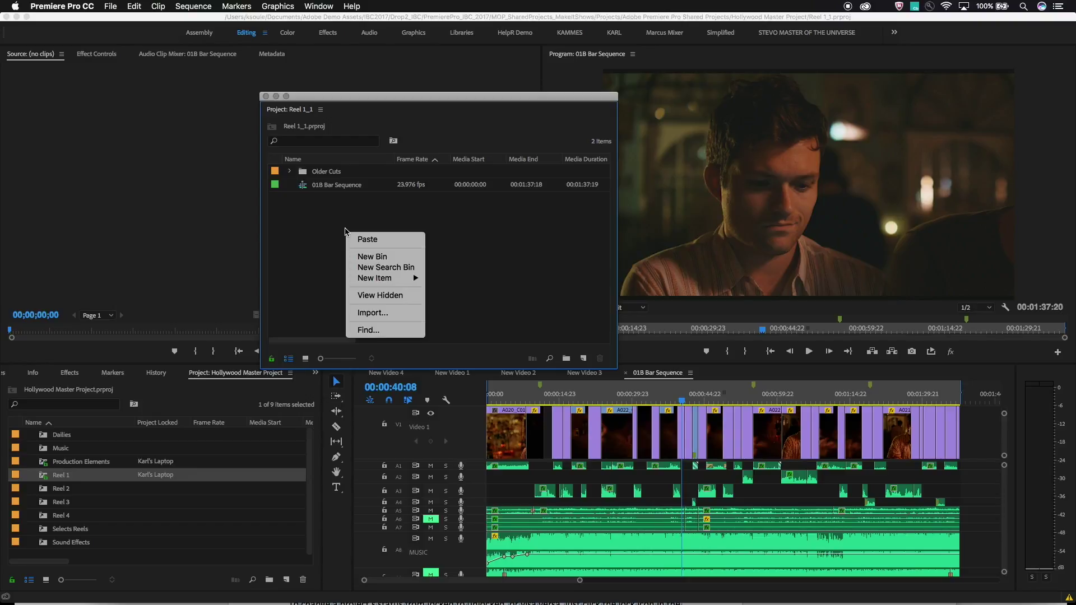
pyautogui.click(369, 296)
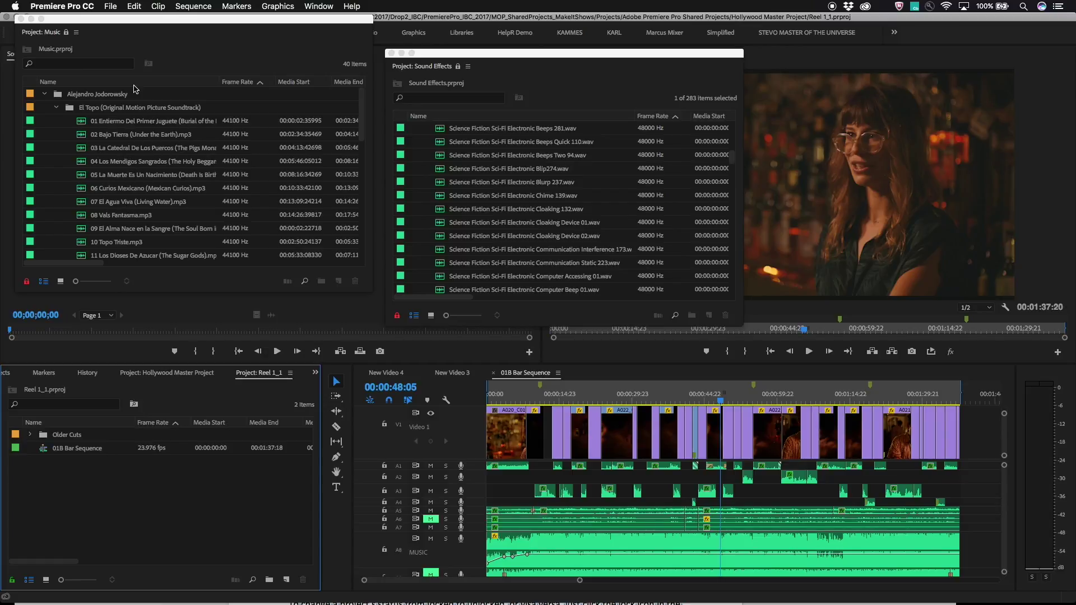
# Select the first El Topo soundtrack item in the Music project
pyautogui.click(102, 125)
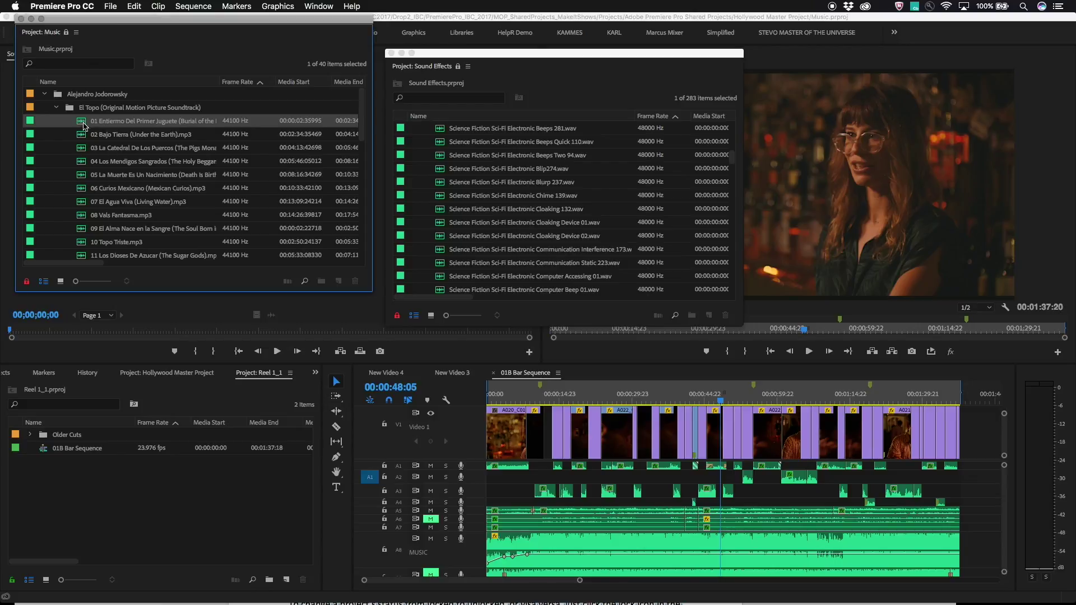
pyautogui.moveTo(84, 126); pyautogui.dragTo(603, 502)
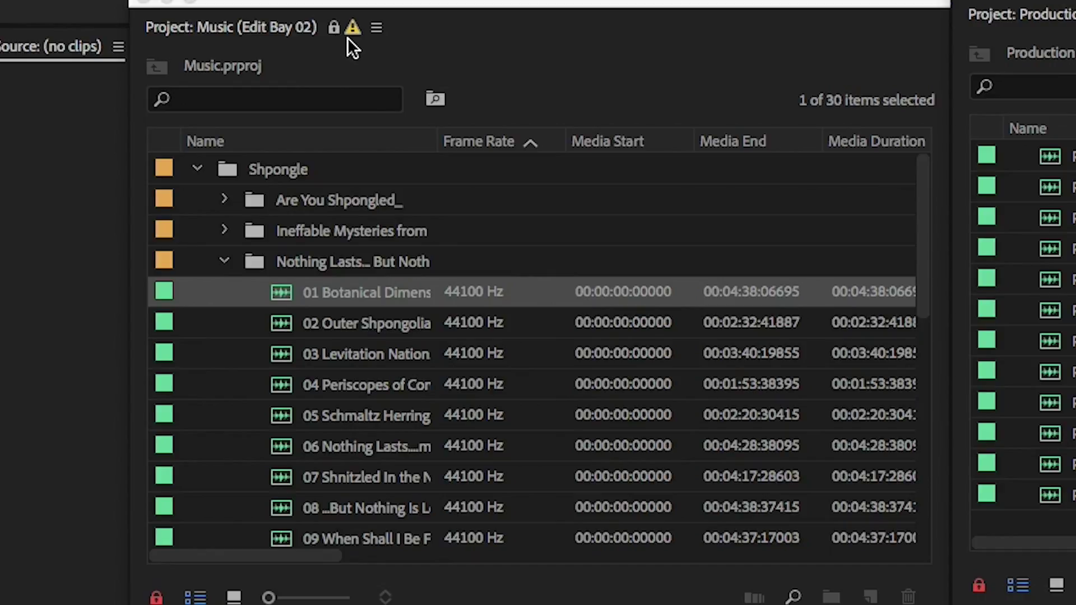
pyautogui.click(377, 29)
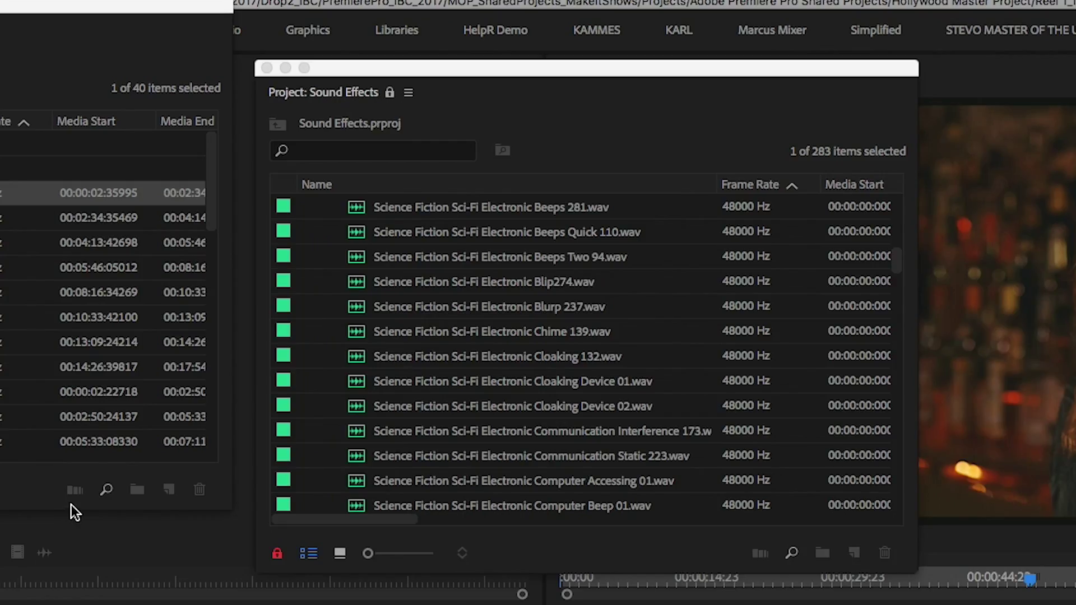
# Unlock Sound Effects, delete Chime 139.wav, then relock it as read-only without saving the deletion
pyautogui.click(278, 552)
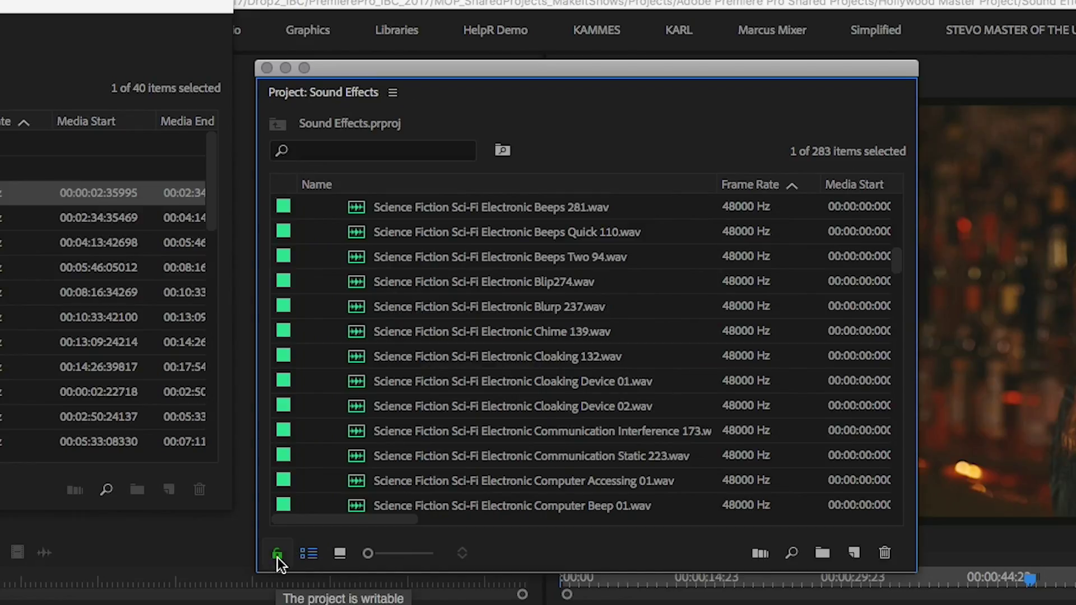
pyautogui.click(359, 337)
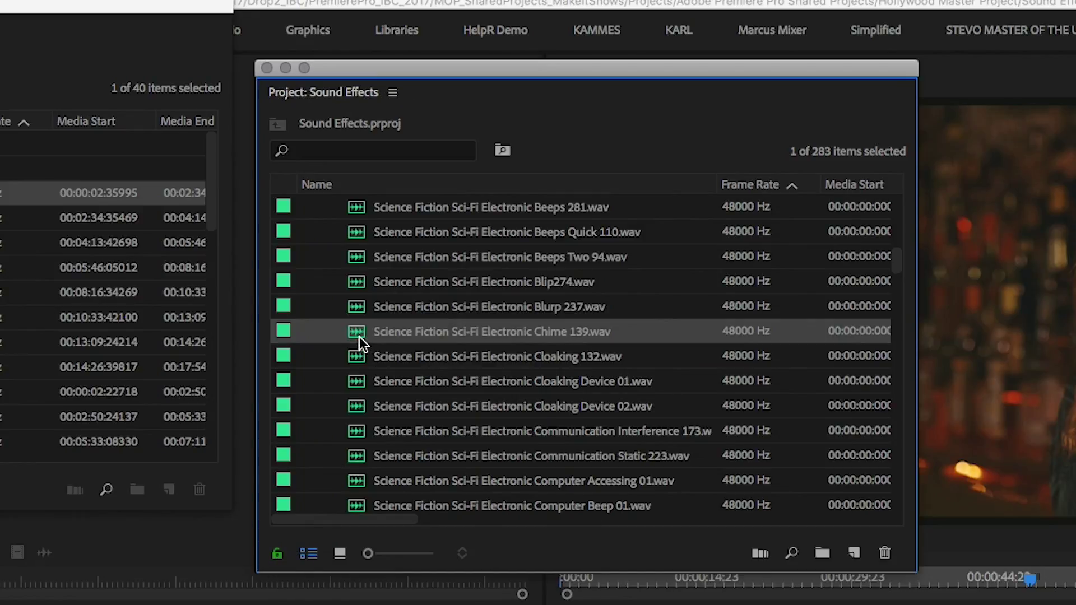
pyautogui.press('Delete')
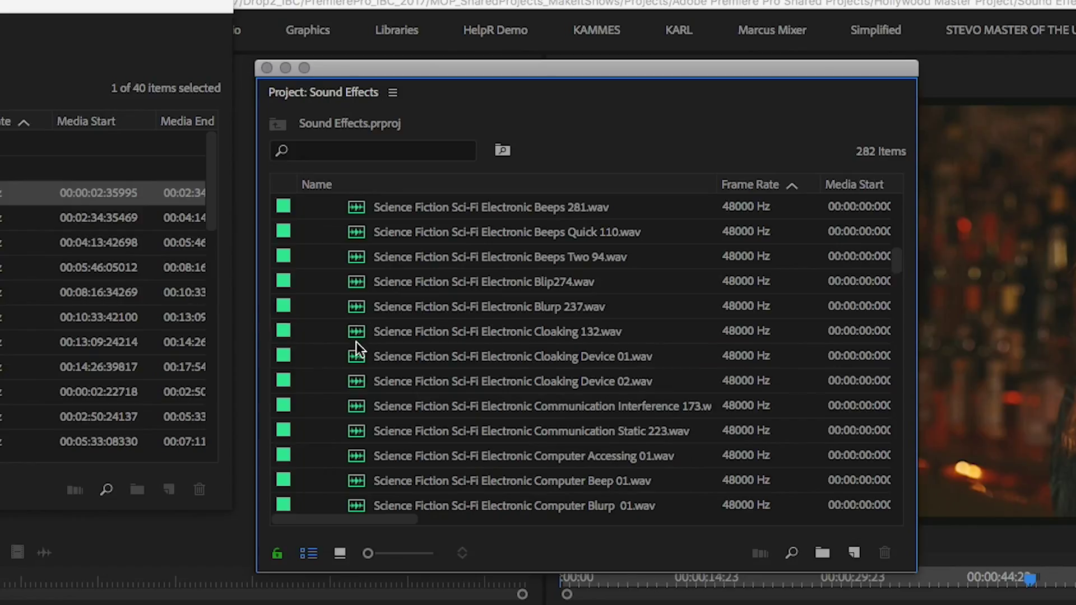
pyautogui.click(276, 556)
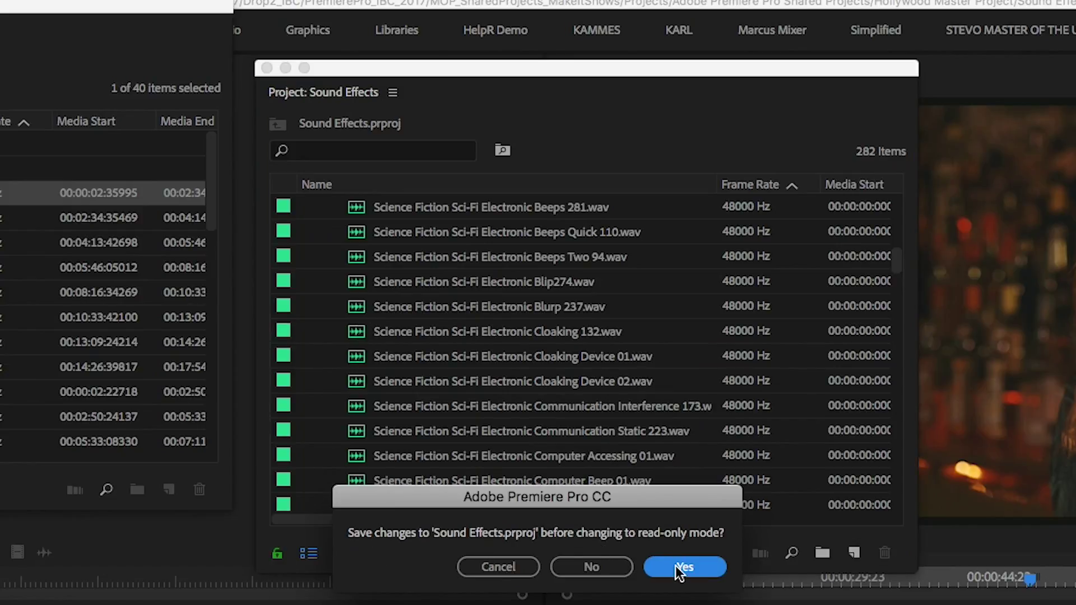
pyautogui.click(607, 573)
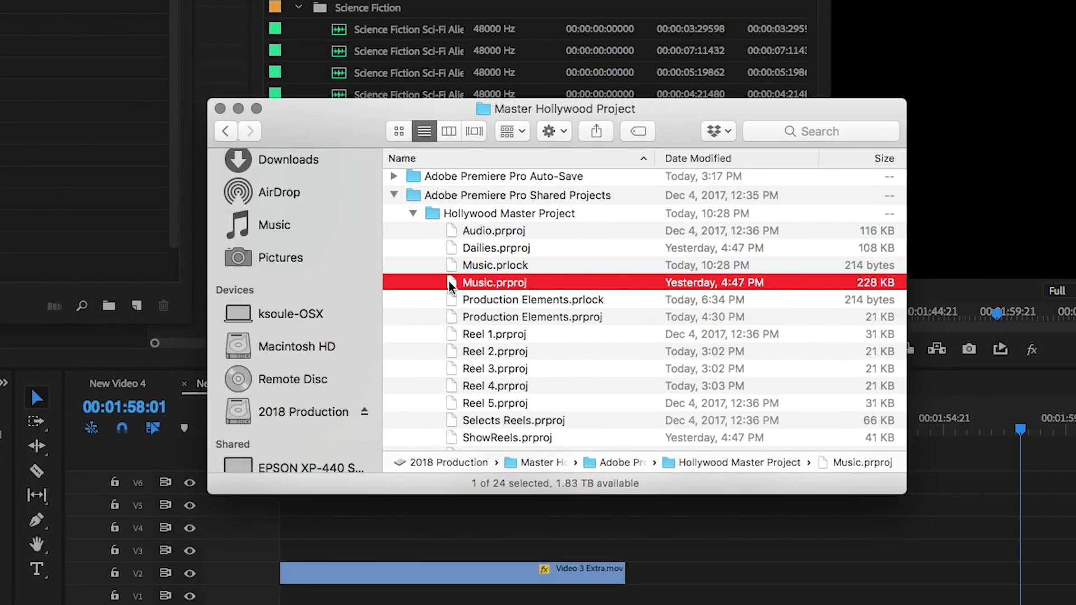
# Compare Music.prlock with Music.prproj in Finder and bring up the Music.prlock context menu
pyautogui.click(457, 269)
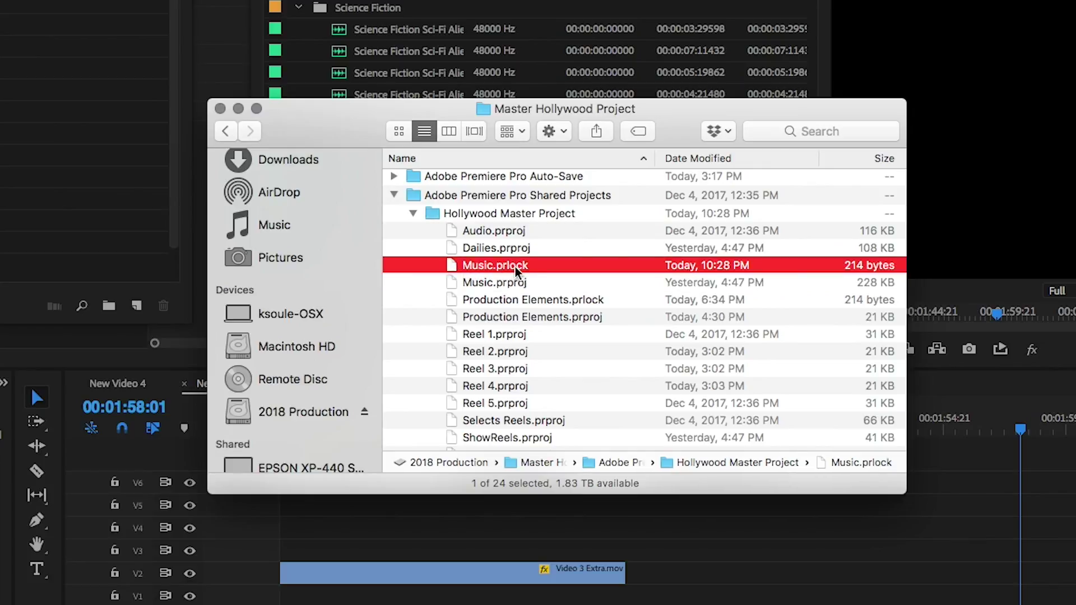
pyautogui.click(489, 284)
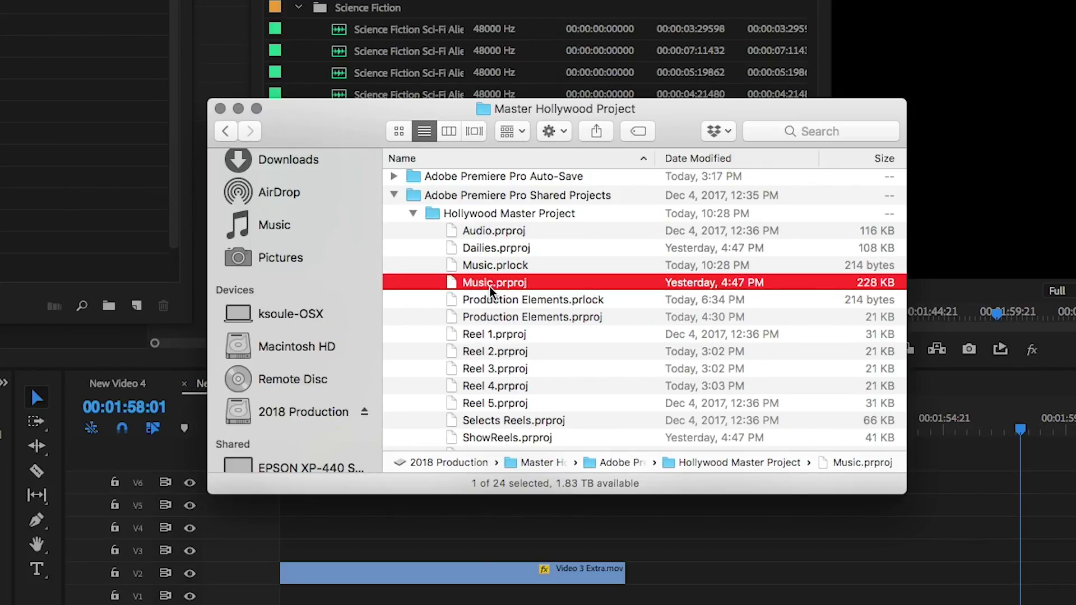
pyautogui.click(473, 270)
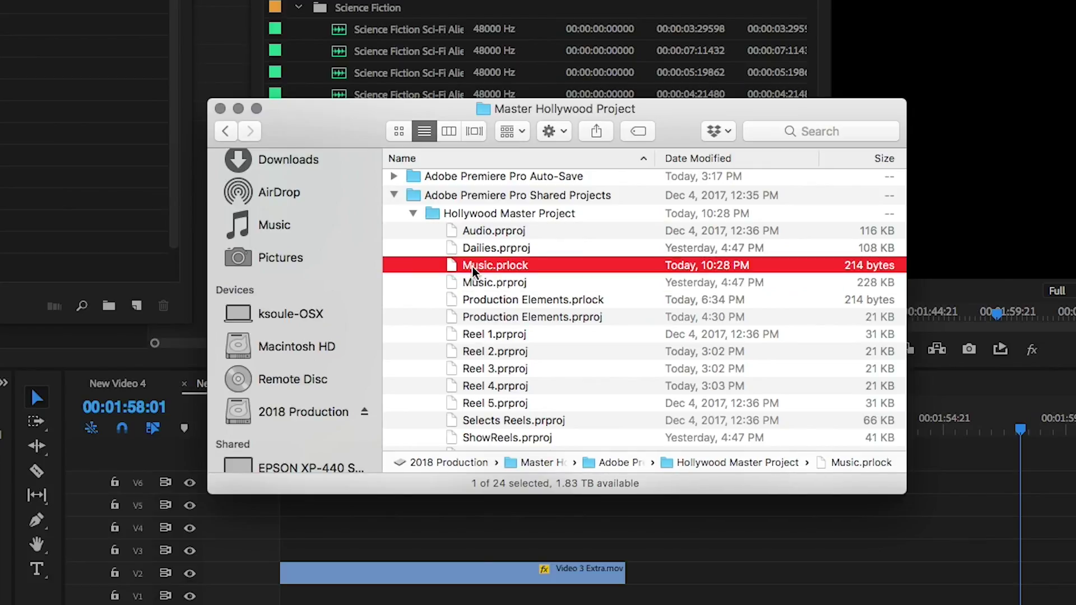
pyautogui.rightClick(542, 271)
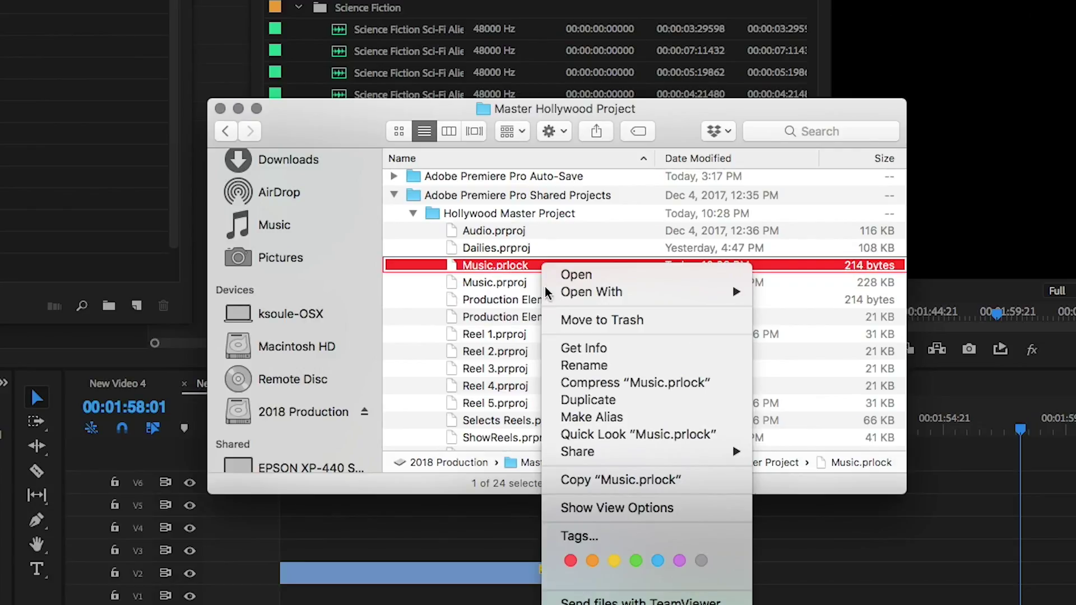
# Dismiss the Music.prlock context menu without changing the file
pyautogui.click(462, 269)
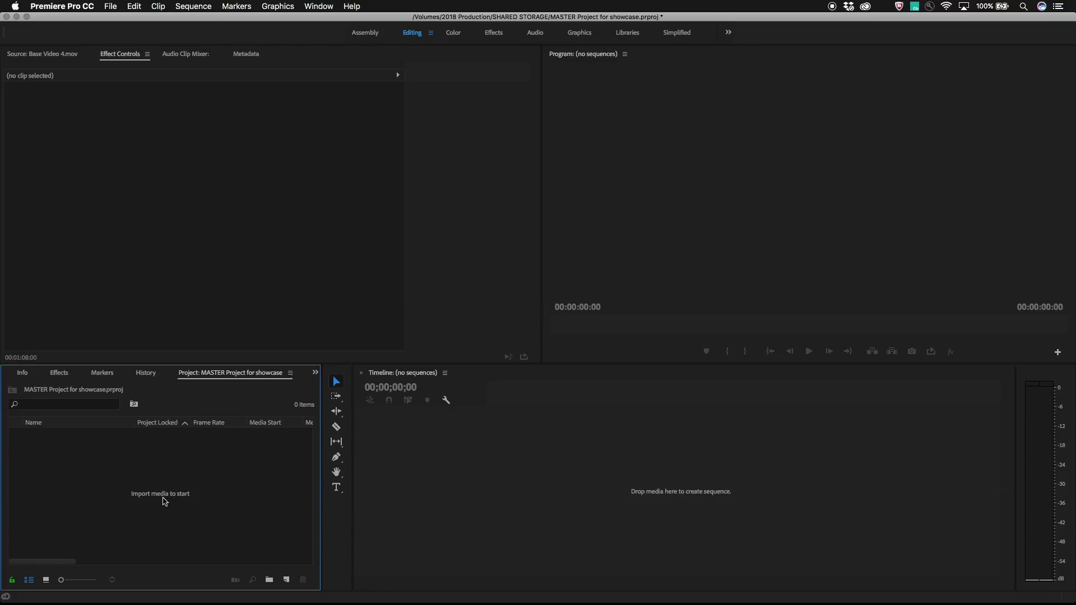
# Create a new shared project named Reel 1 in the master project
pyautogui.click(122, 6)
pyautogui.moveTo(122, 20)
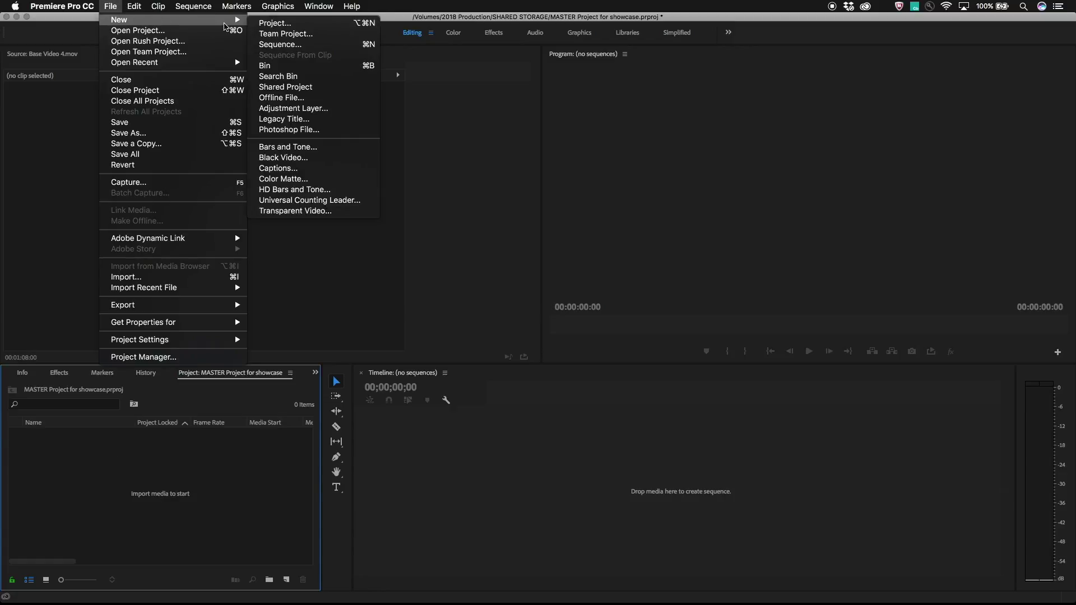
pyautogui.click(283, 87)
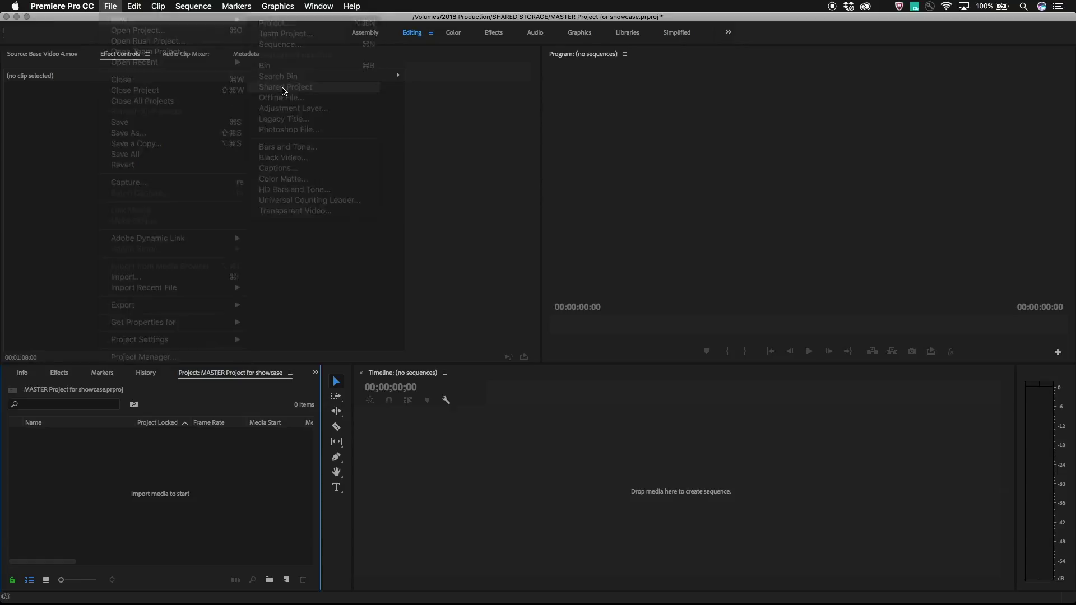
pyautogui.write('Re')
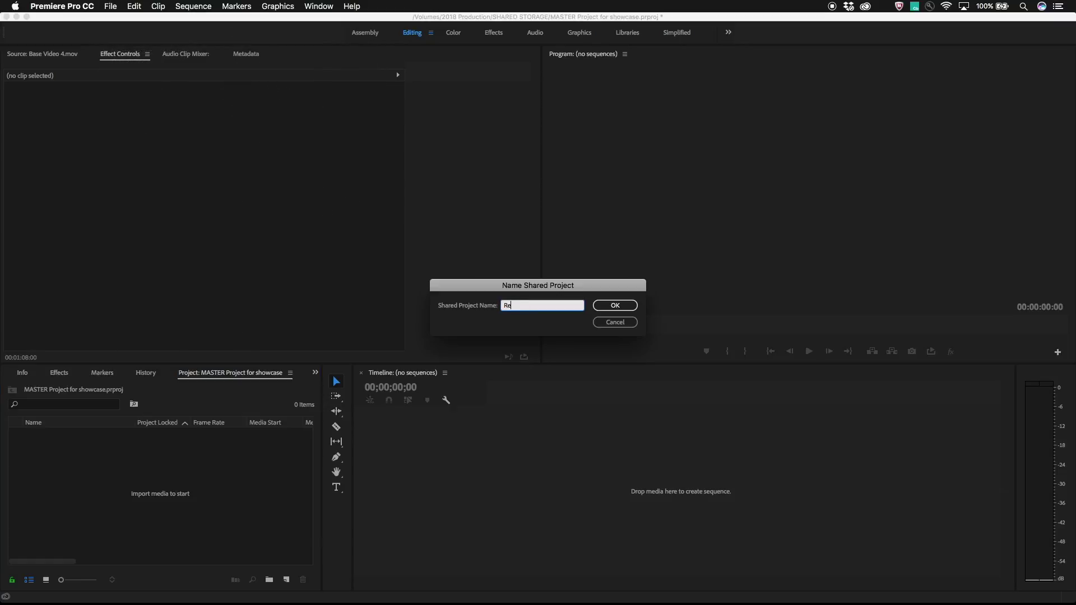
pyautogui.write('el 1')
pyautogui.press('Return')
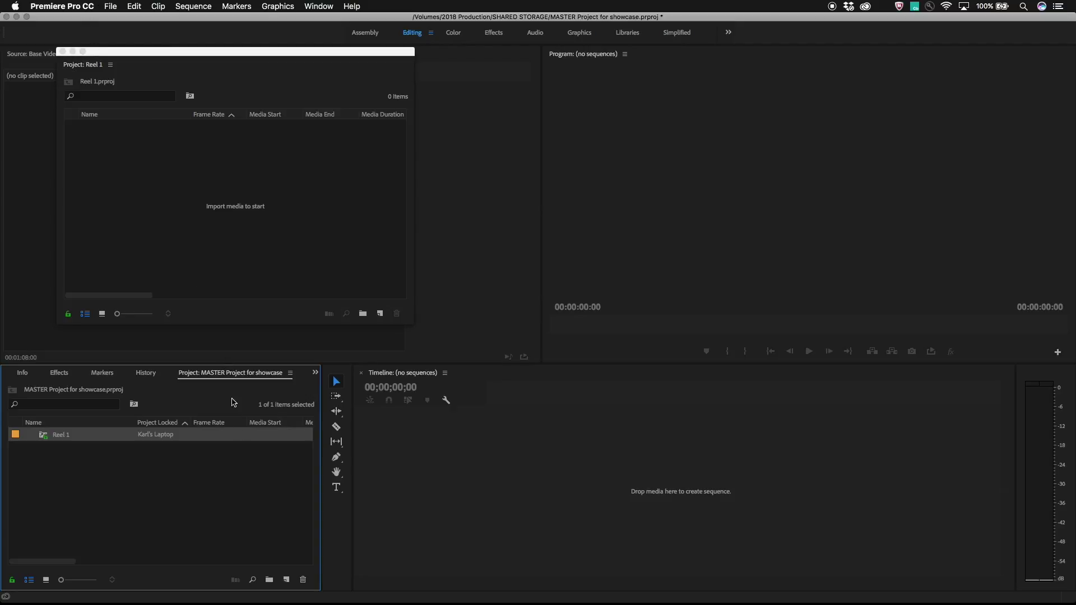
# Create a second shared project named Reel 2 and move its window aside to uncover Reel 1
pyautogui.click(287, 577)
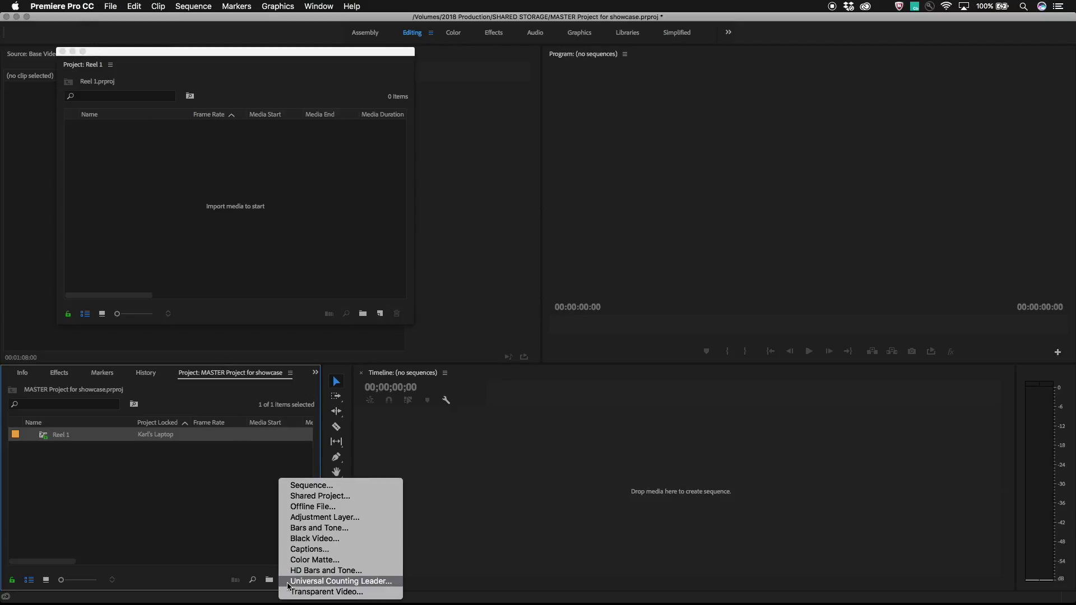
pyautogui.click(310, 497)
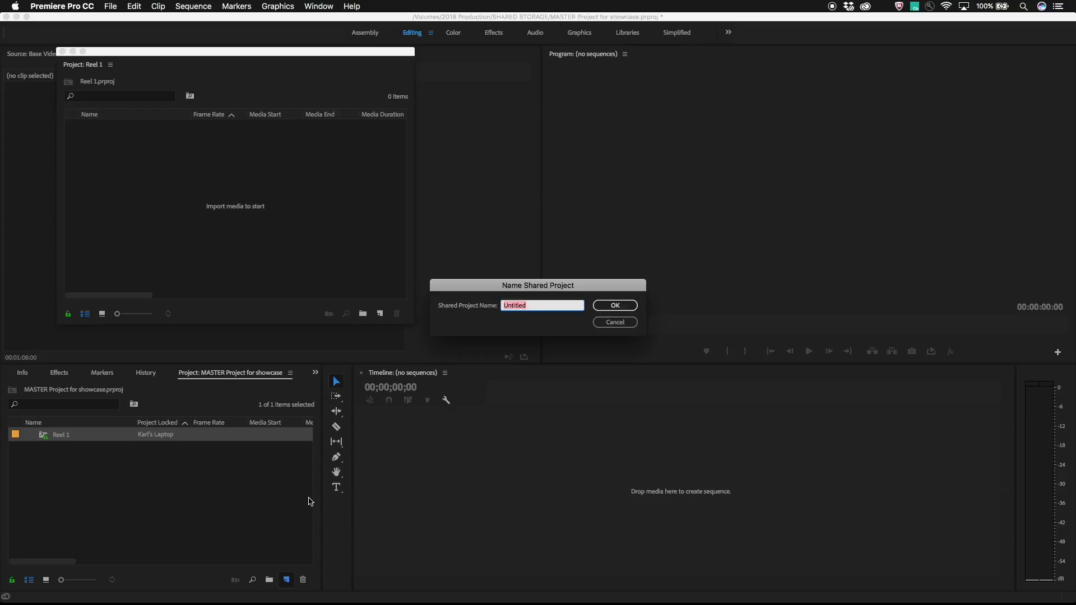
pyautogui.write('Reel 2')
pyautogui.press('Return')
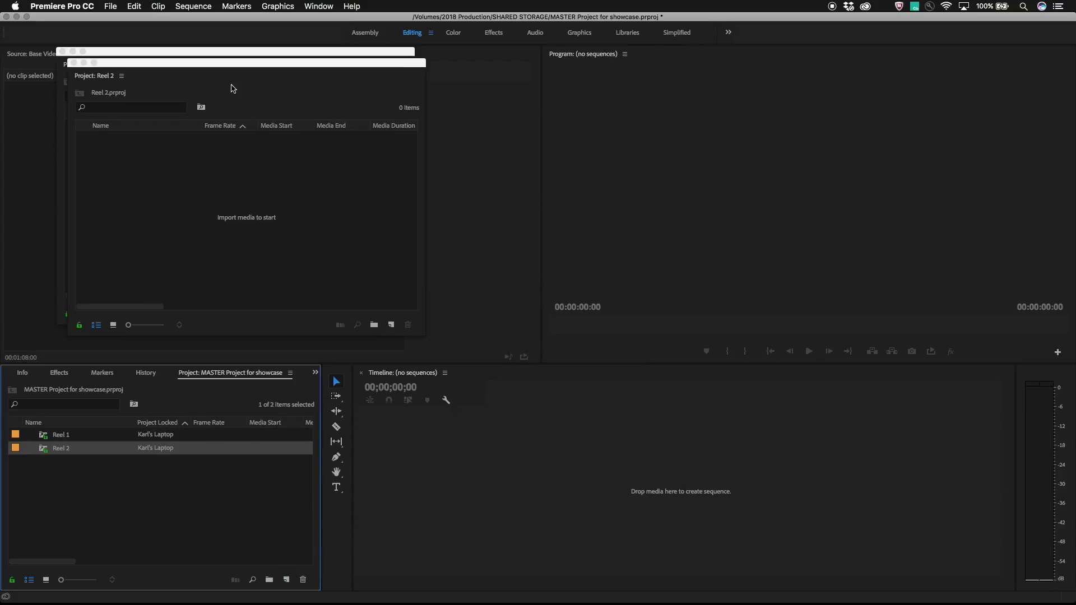
pyautogui.moveTo(208, 65); pyautogui.dragTo(333, 150)
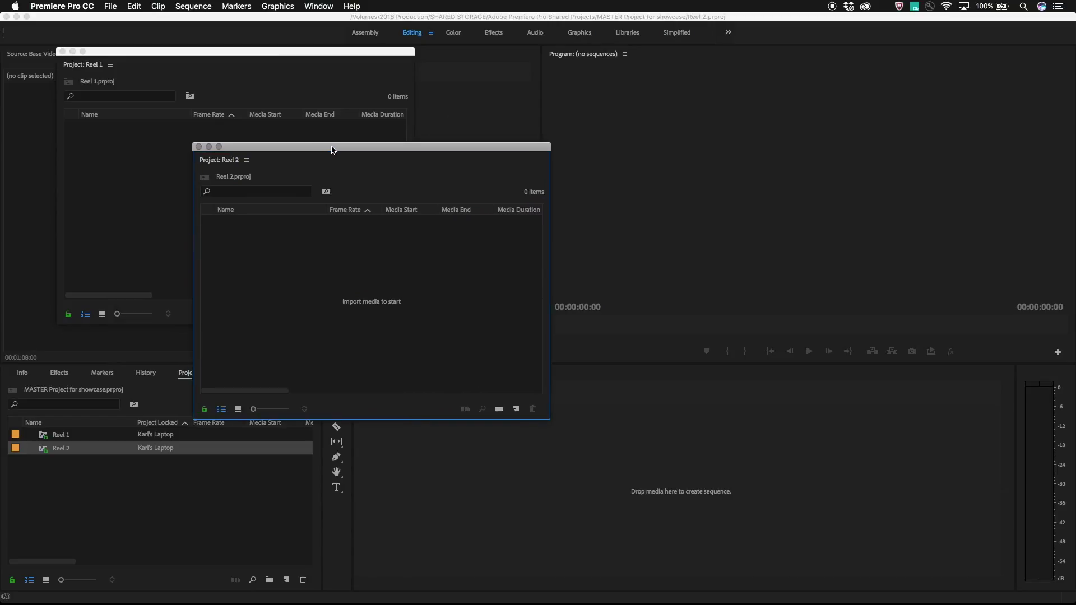
pyautogui.press('super+Tab')
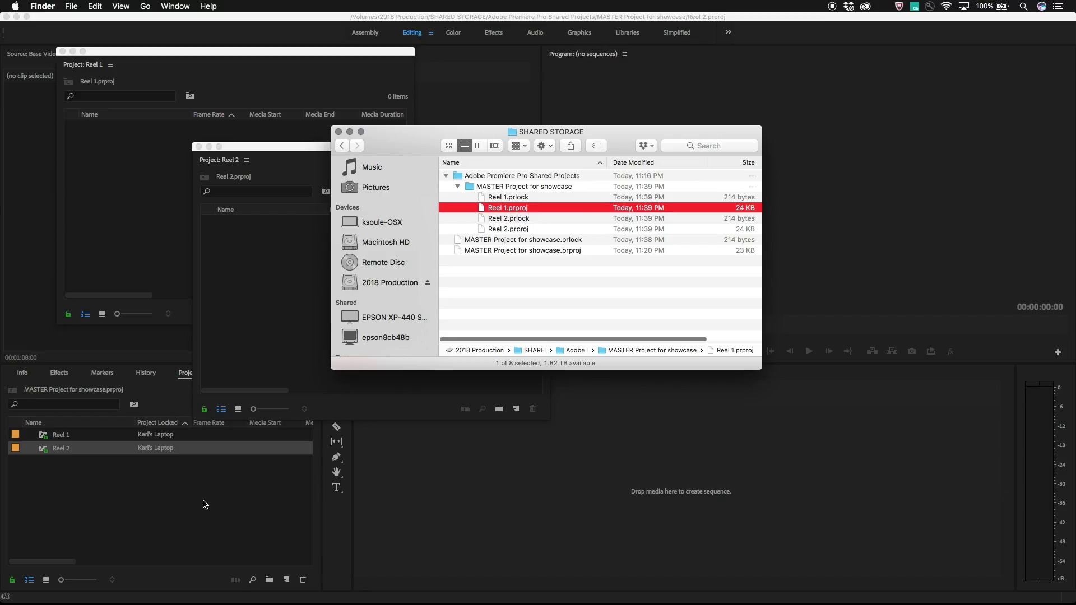
# Return to Premiere with the empty Reel 1 and Reel 2 project panels
pyautogui.click(204, 505)
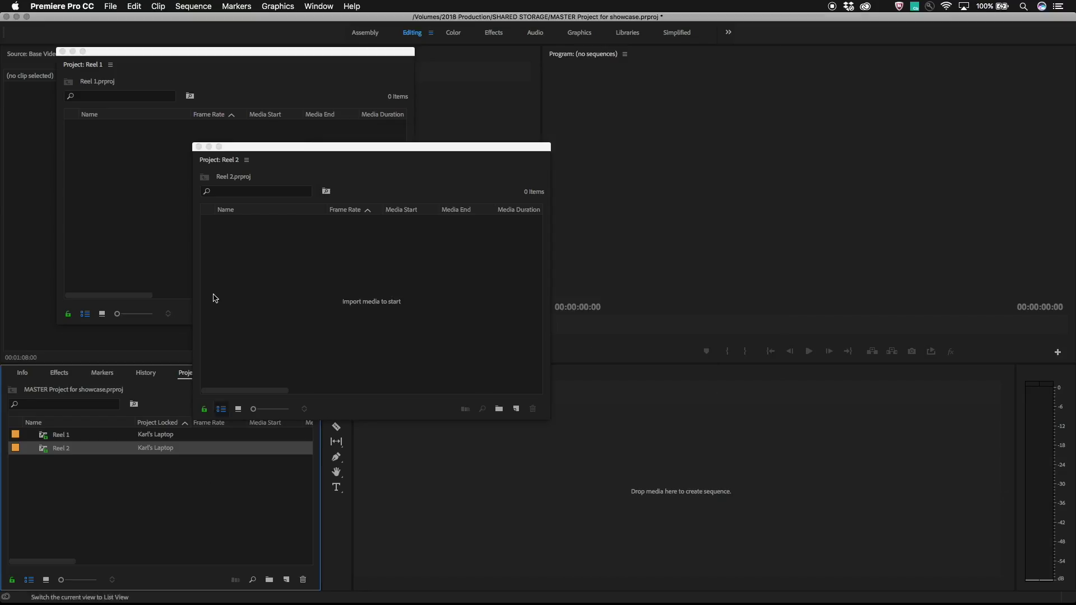
# Import Production Elements.prproj into the showcase master project as a shared project
pyautogui.click(115, 6)
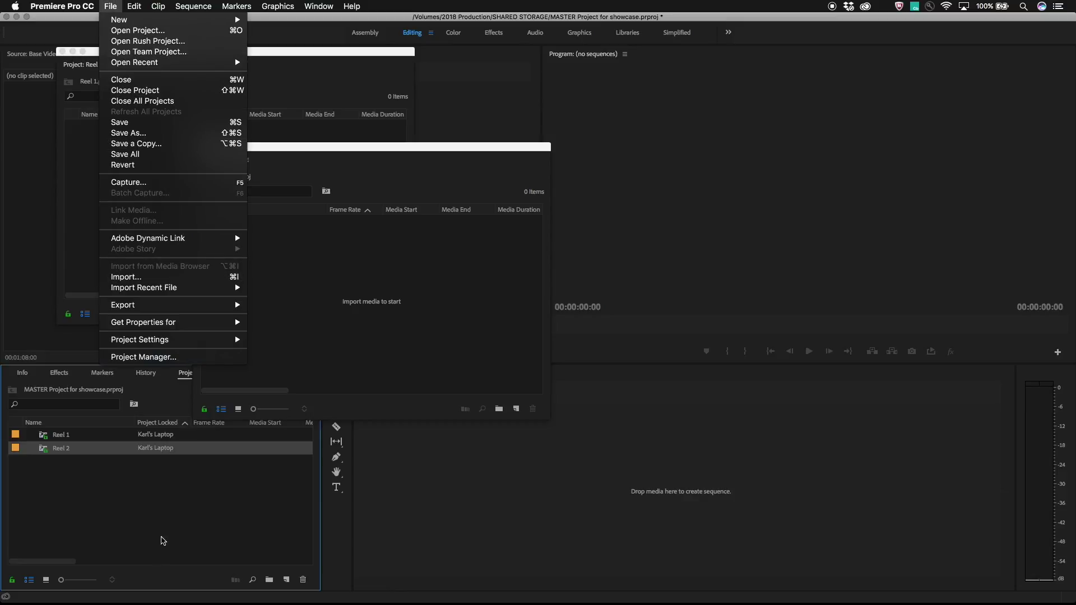
pyautogui.click(163, 535)
pyautogui.click(161, 504)
pyautogui.doubleClick(161, 504)
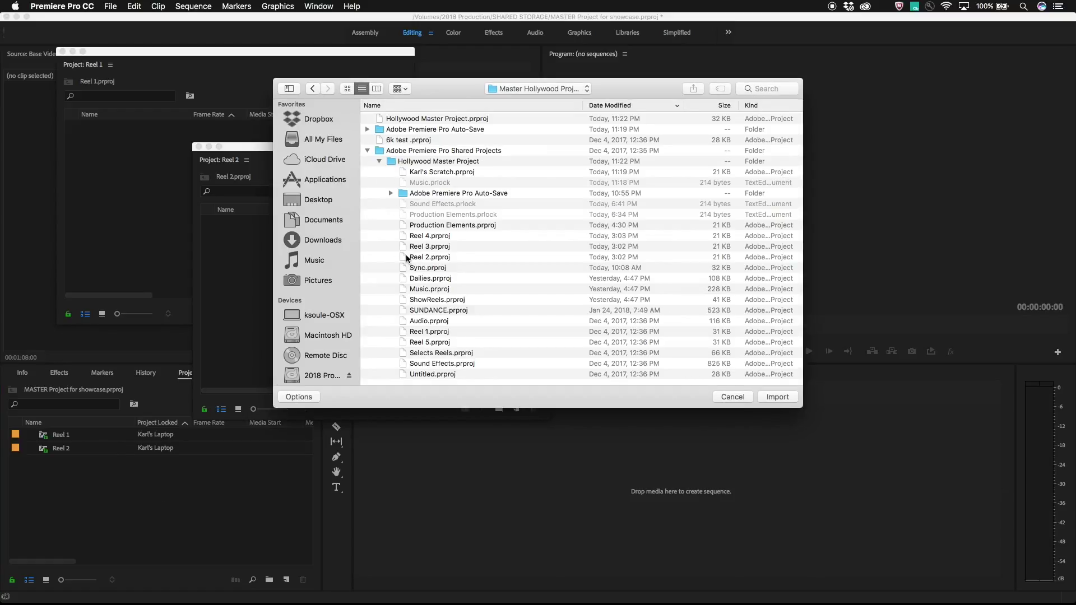
pyautogui.doubleClick(407, 225)
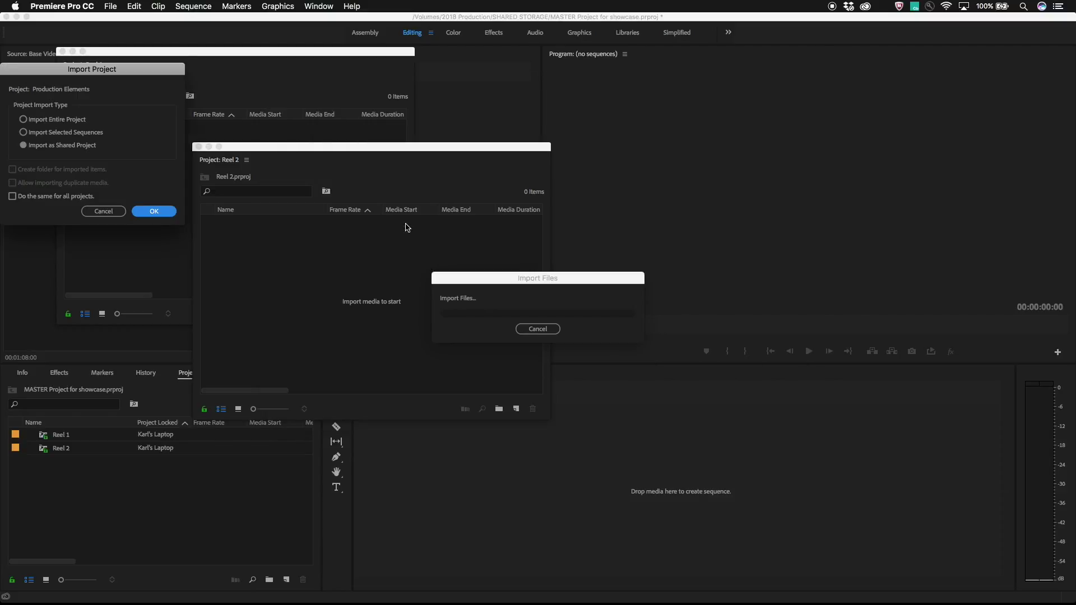
pyautogui.moveTo(104, 73); pyautogui.dragTo(476, 267)
pyautogui.click(395, 336)
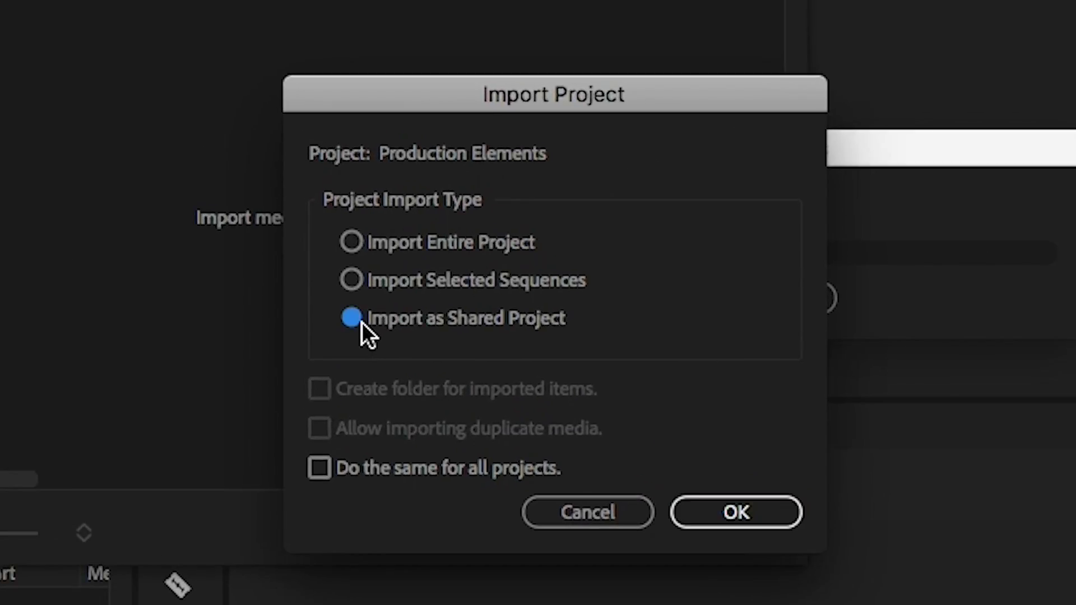
pyautogui.click(751, 516)
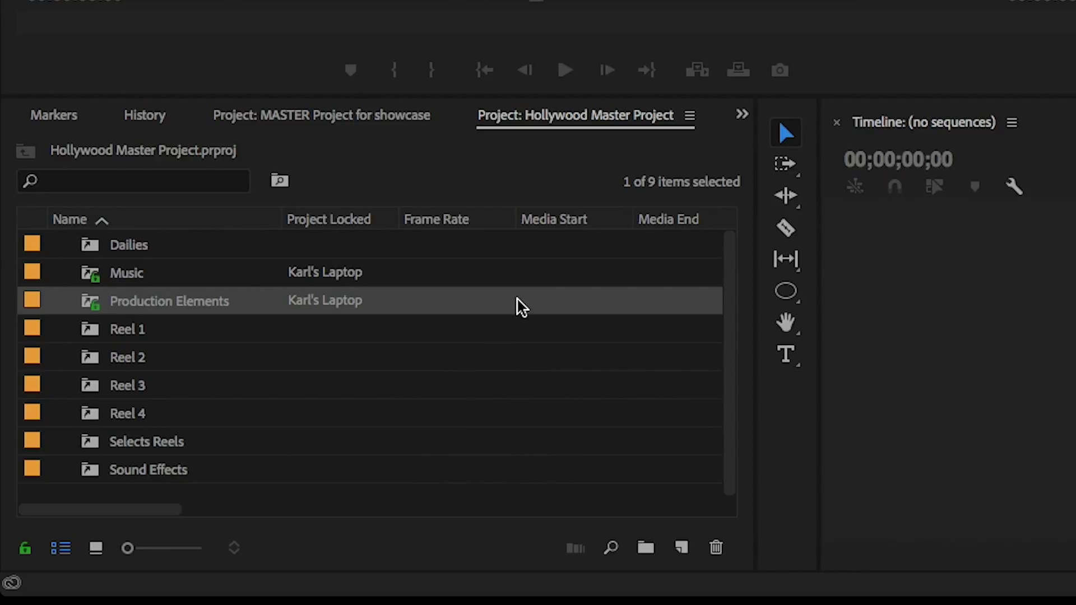
# Show the New Item list with its Shared Project option, then close it without choosing anything
pyautogui.click(682, 547)
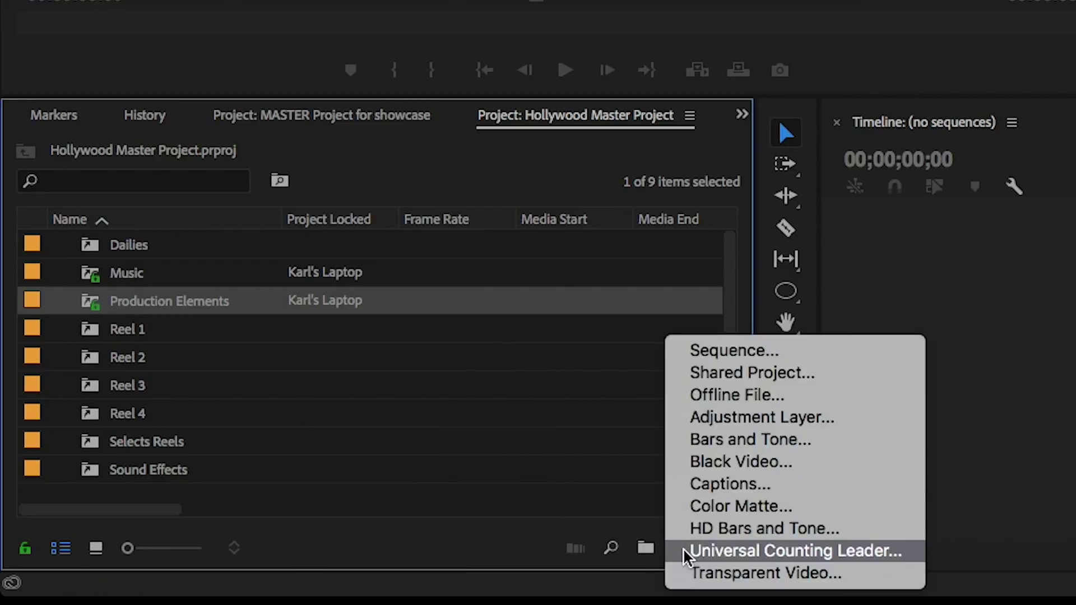
pyautogui.click(754, 377)
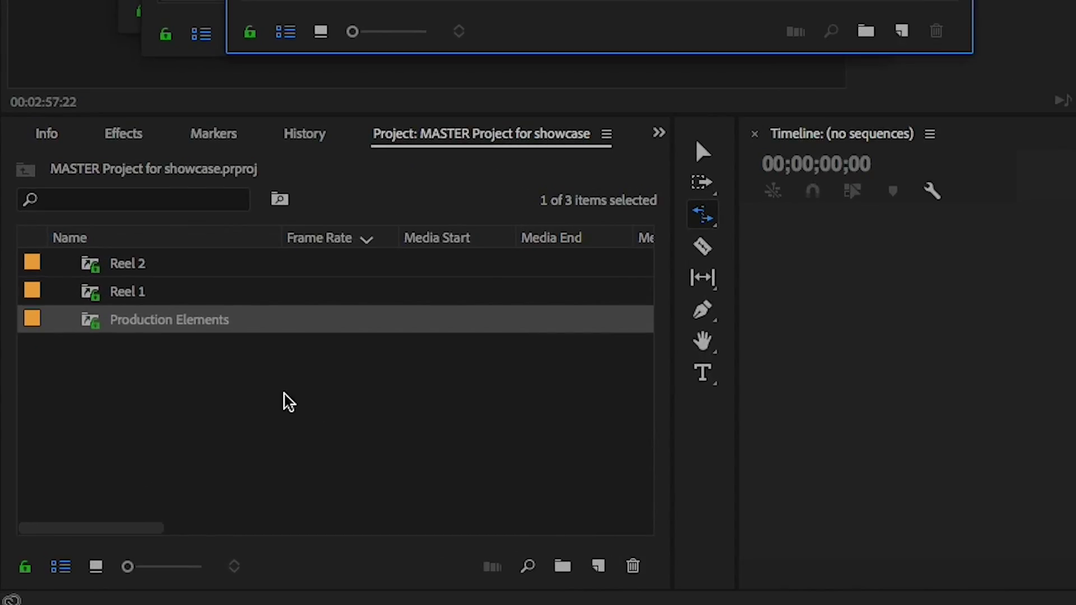
# Add the Project Locked property as a column through Metadata Display, found by searching 'locked'
pyautogui.click(607, 134)
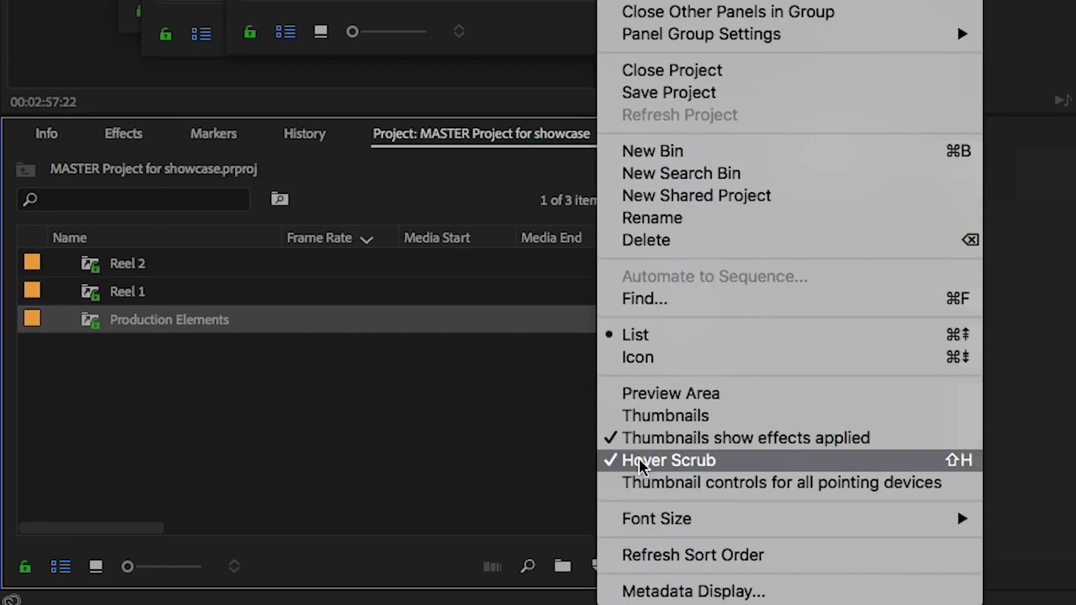
pyautogui.click(650, 592)
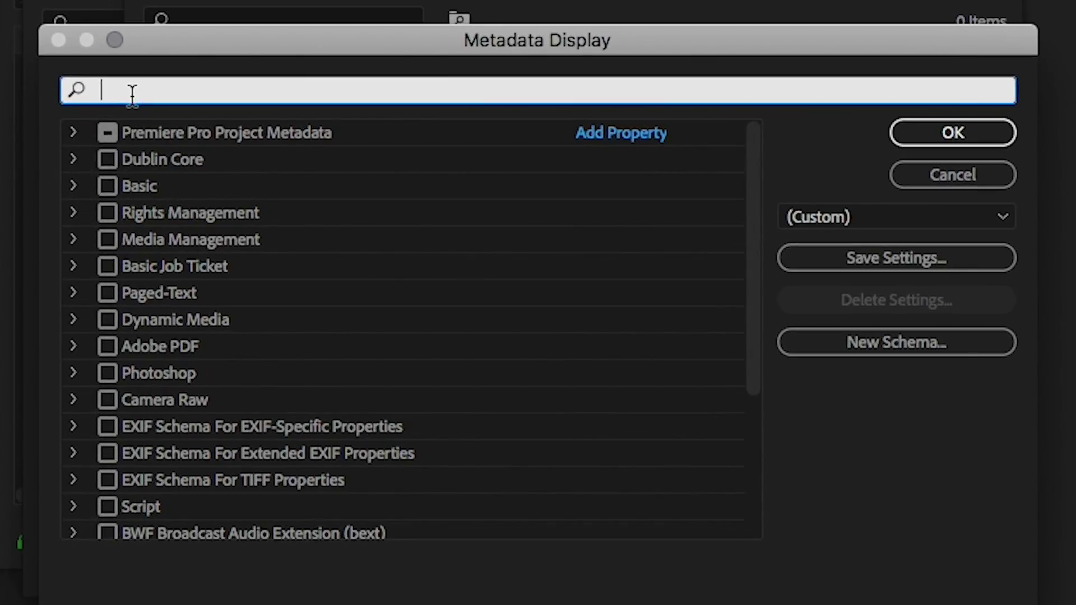
pyautogui.write('locked')
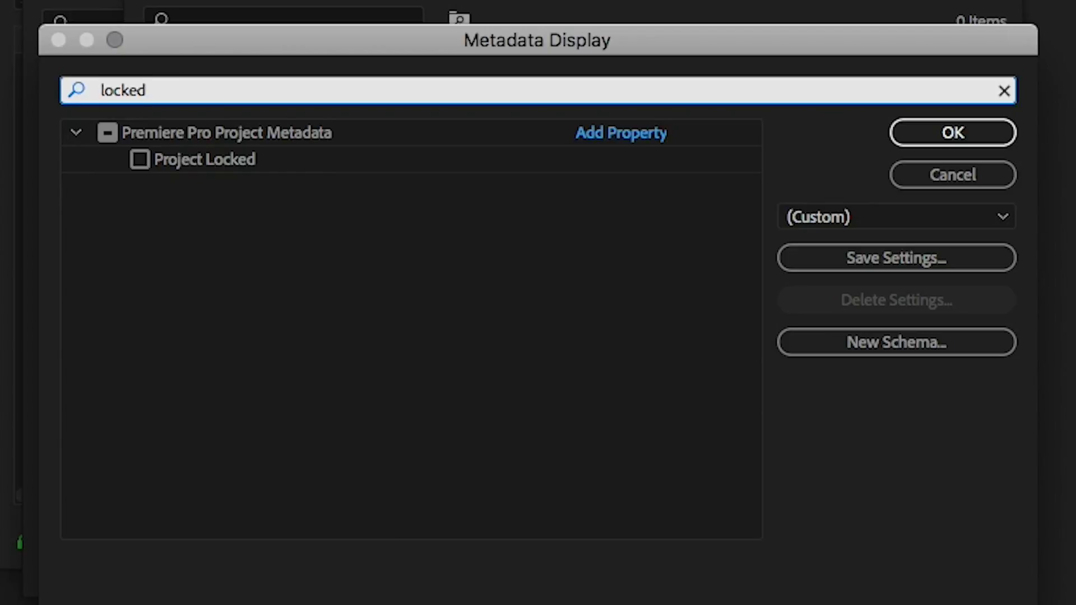
pyautogui.click(139, 160)
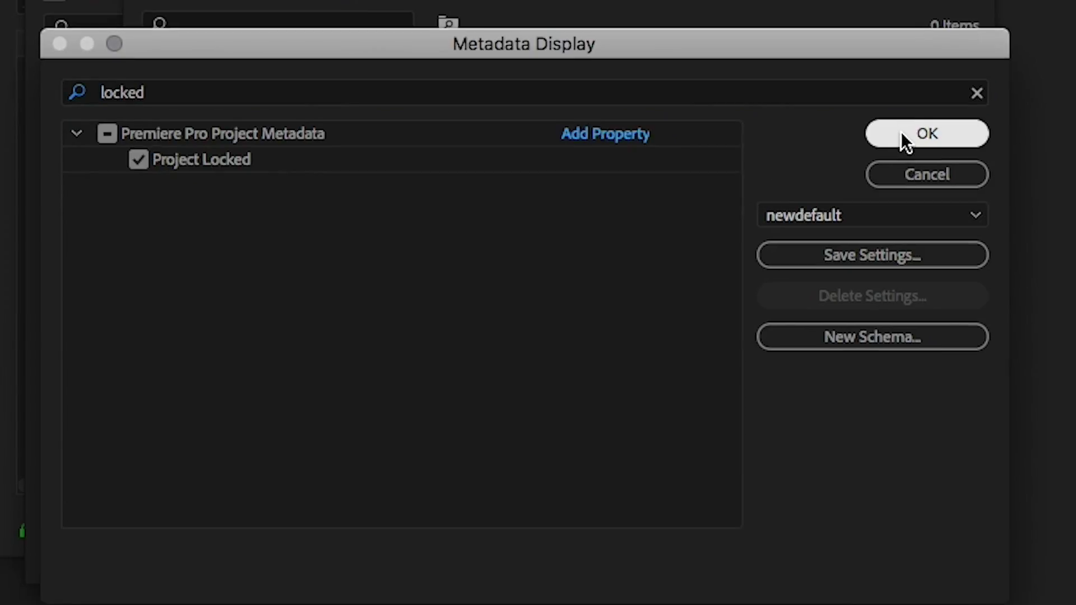
pyautogui.click(904, 135)
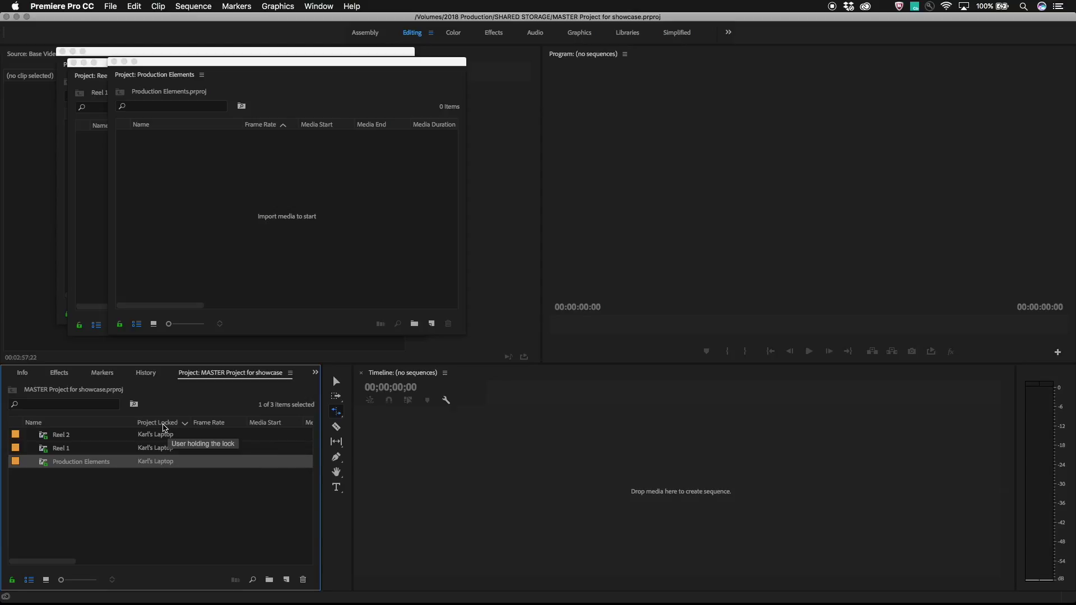
# Sort the list ascending by Project Locked and move that column beside Name
pyautogui.moveTo(59, 561); pyautogui.dragTo(320, 557)
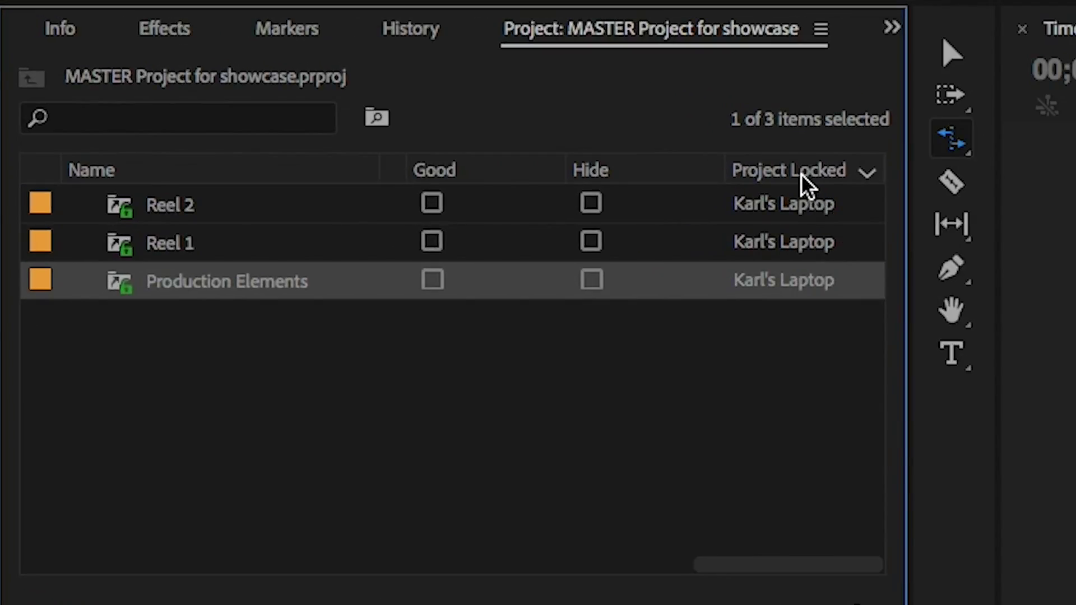
pyautogui.click(757, 171)
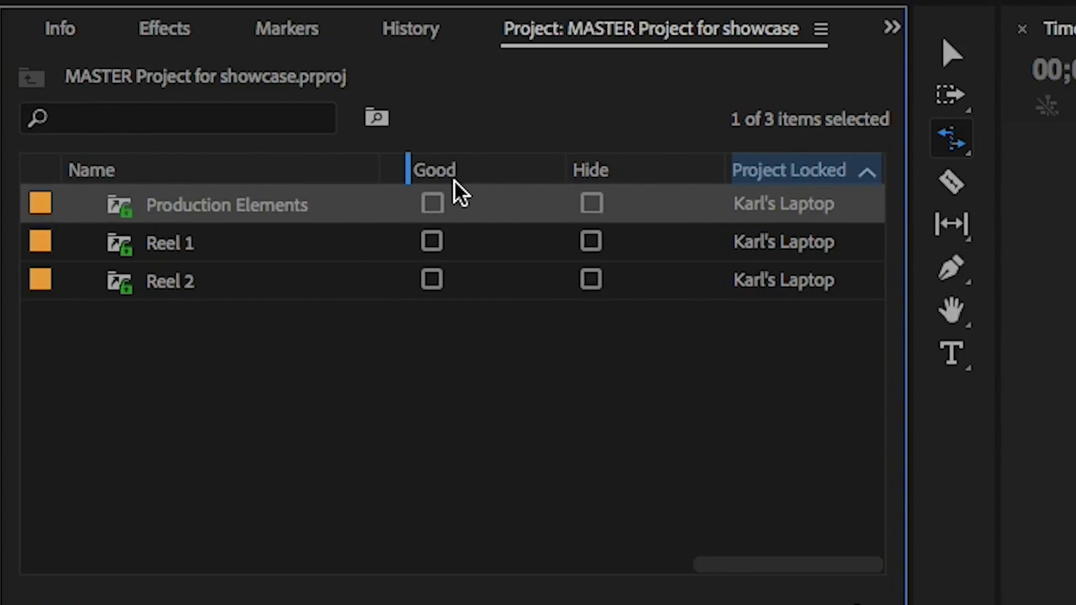
pyautogui.hscroll(-10, 392, 182)
pyautogui.moveTo(335, 178); pyautogui.dragTo(336, 179)
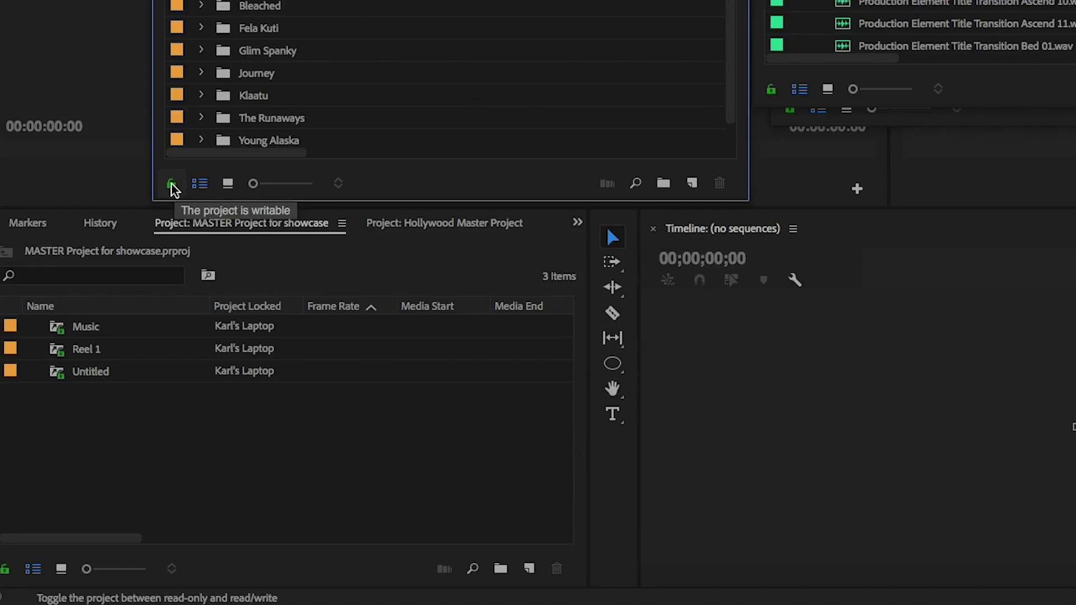
# Save the MASTER project as read-only, switch it to writable, then back to read-only
pyautogui.click(5, 569)
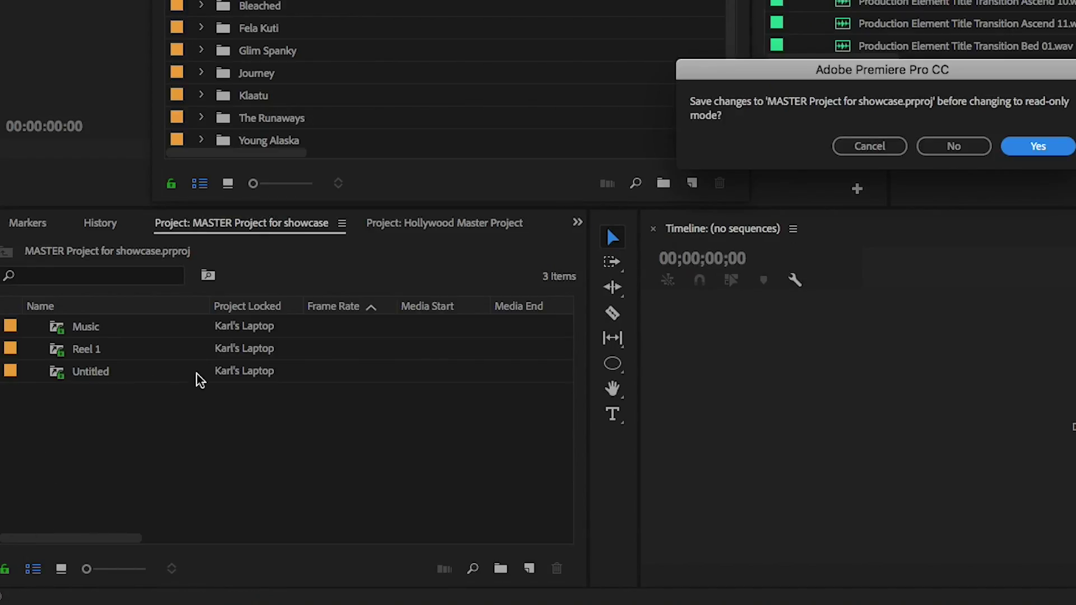
pyautogui.click(1048, 149)
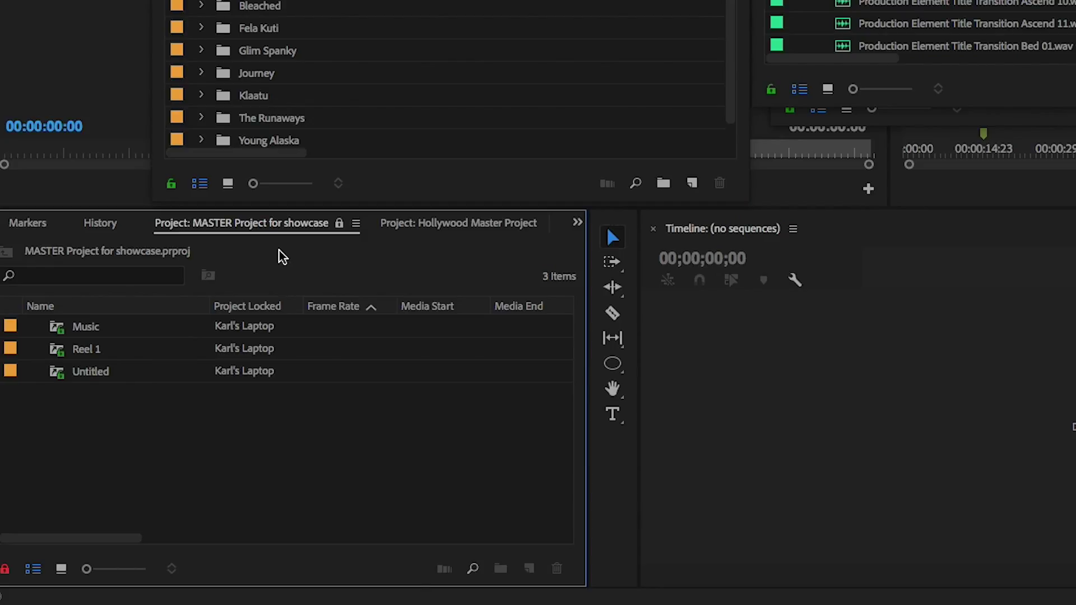
pyautogui.click(5, 573)
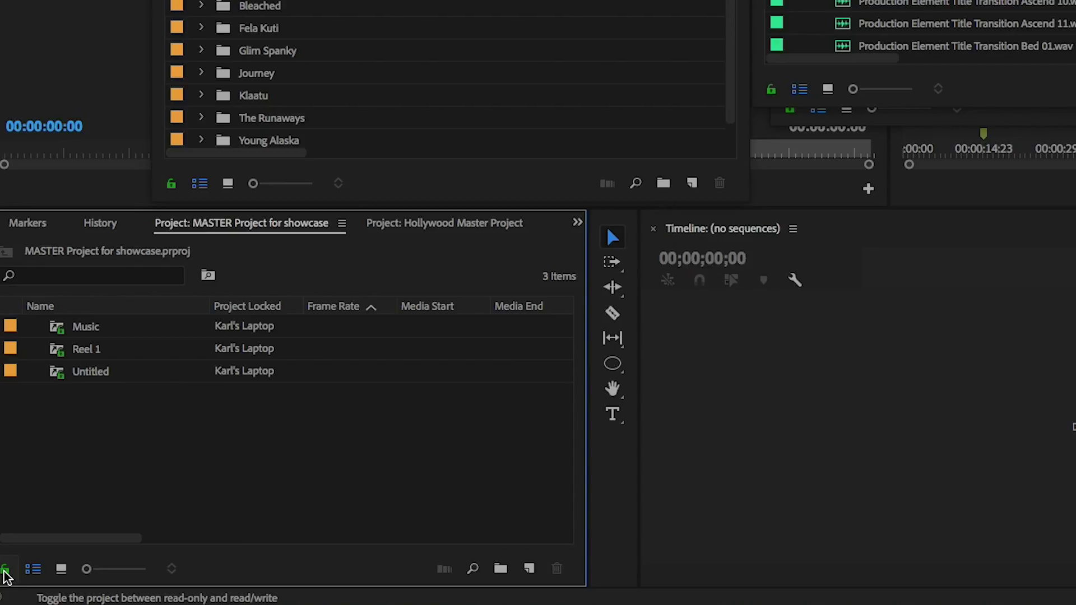
pyautogui.click(5, 573)
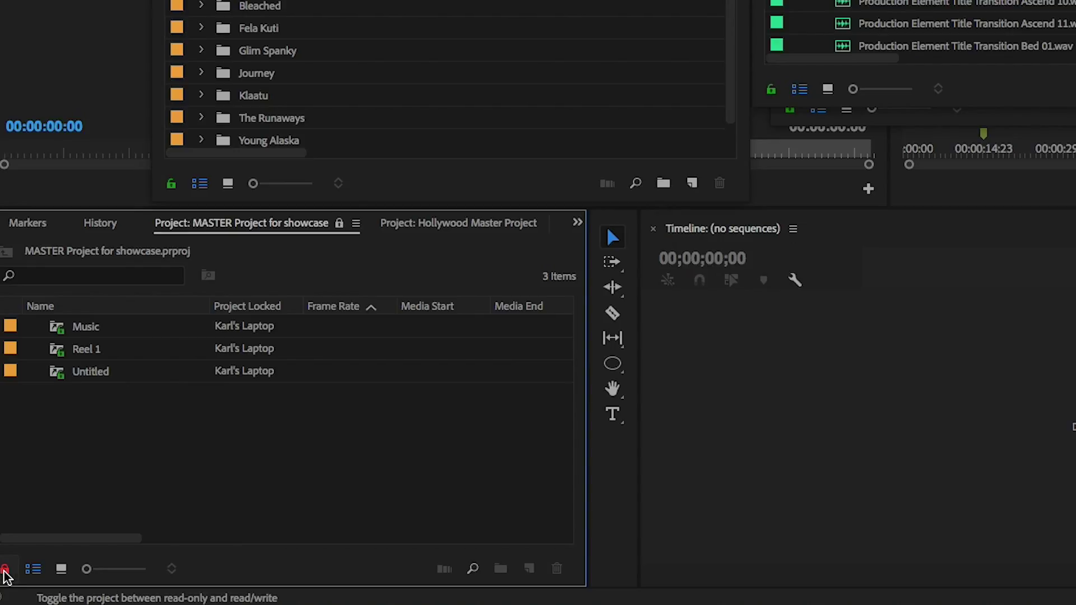